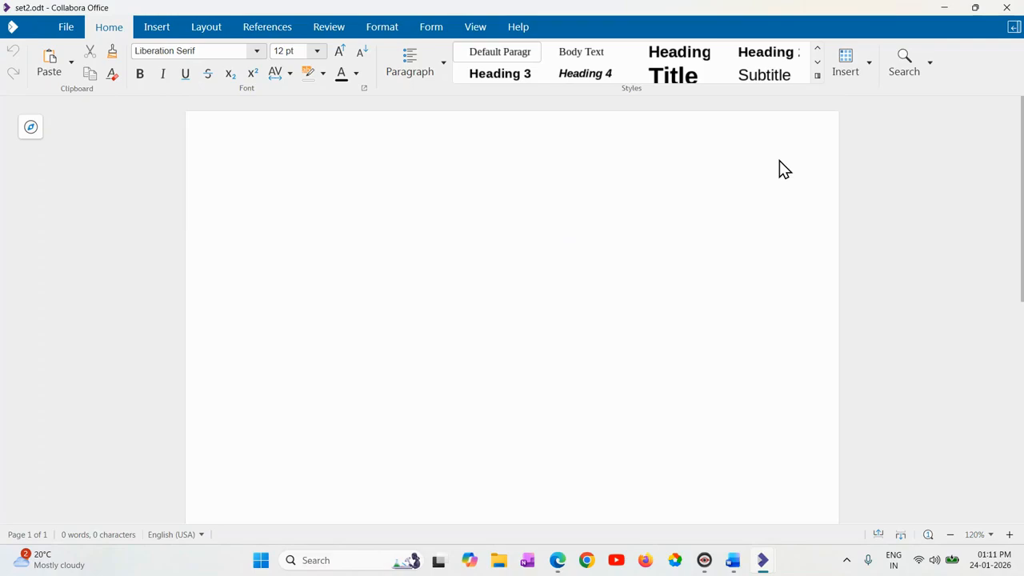
Right-align the first line of the blank document.
key(ctrl+r)
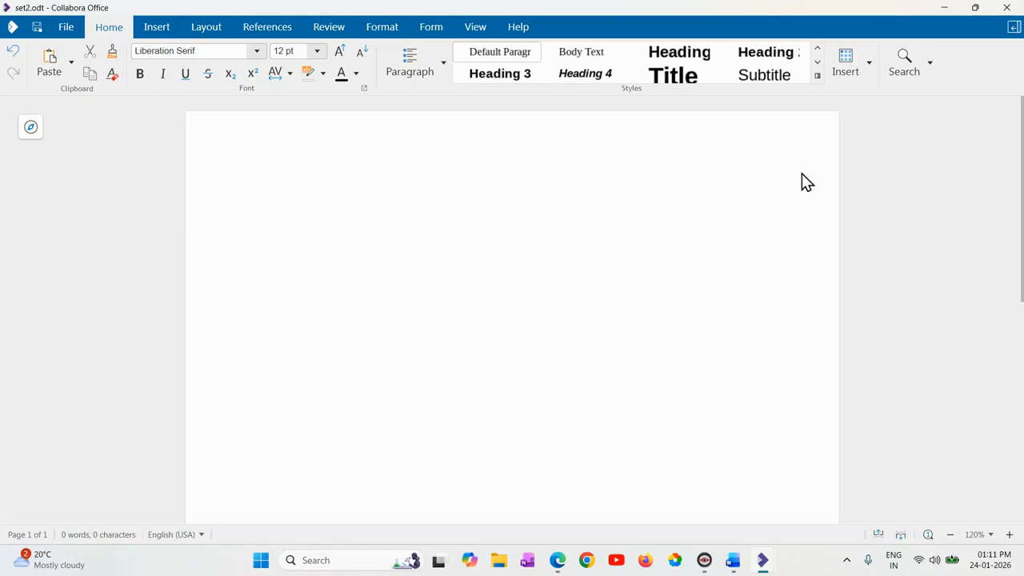
click(870, 66)
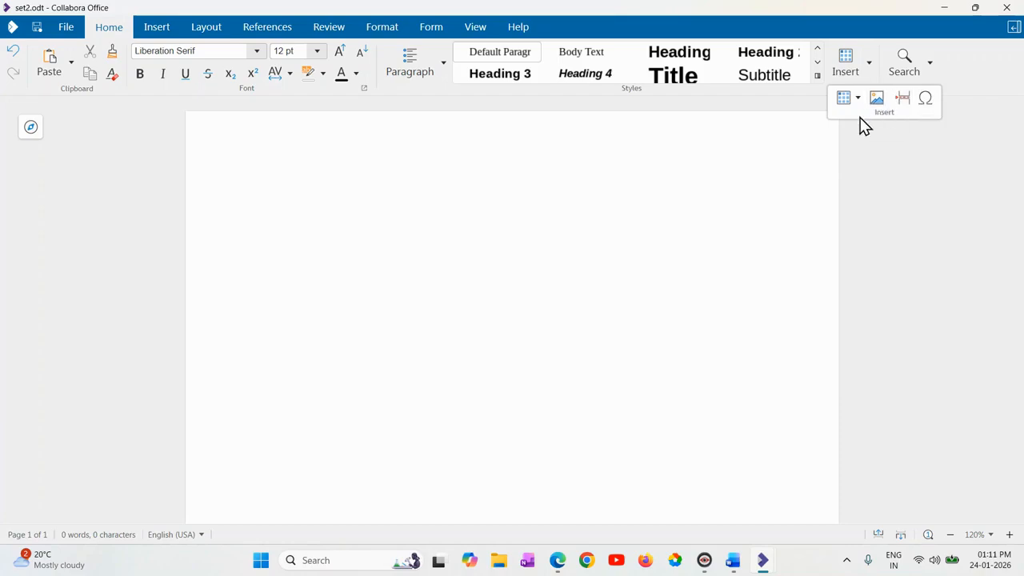
click(777, 178)
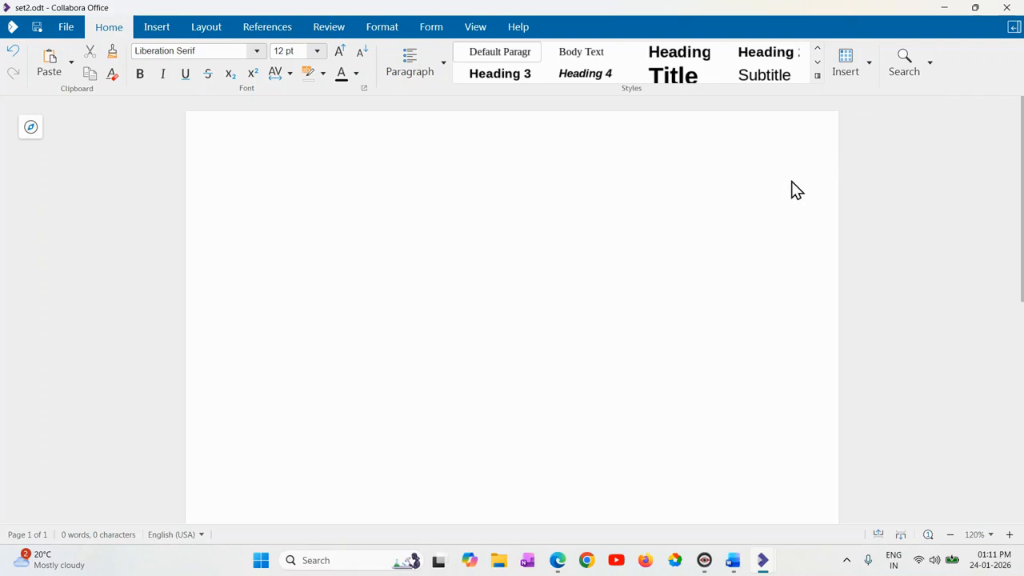
click(152, 27)
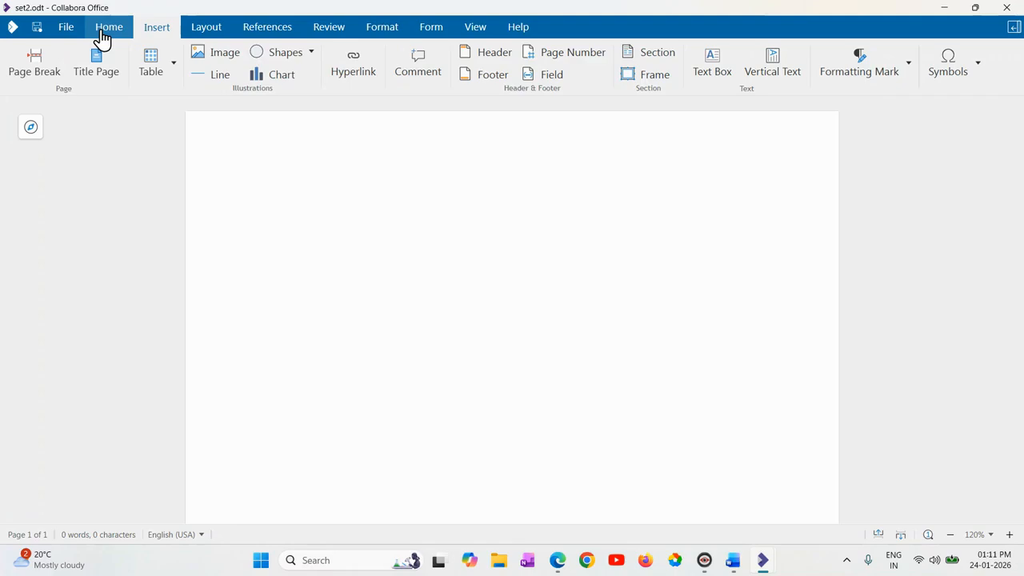
click(105, 29)
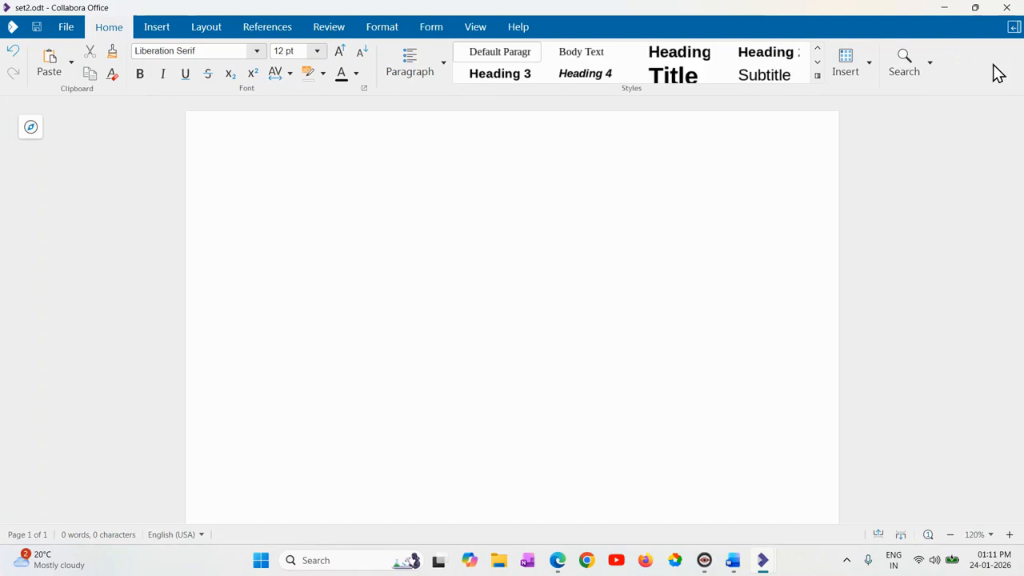
click(931, 63)
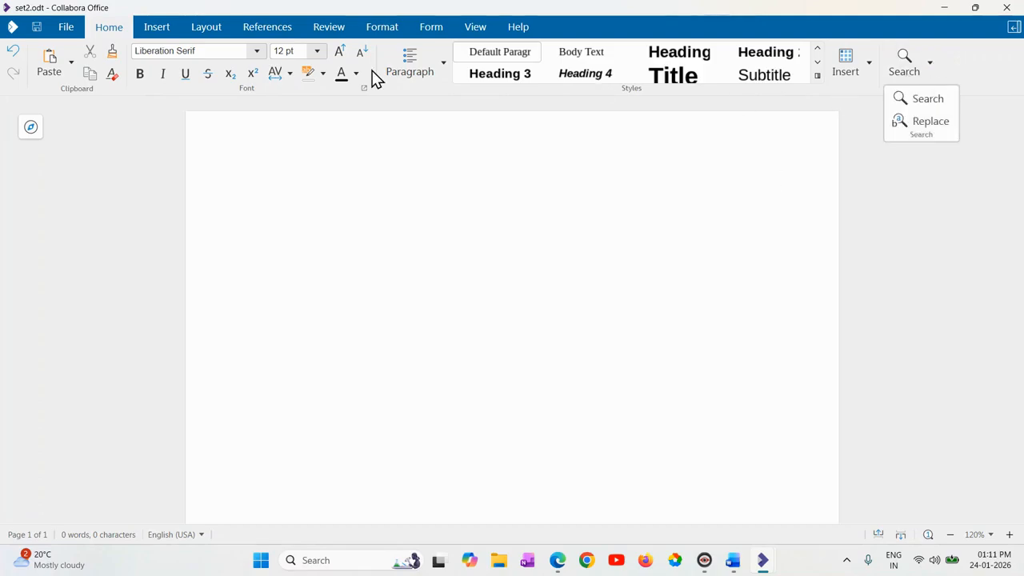
click(1005, 83)
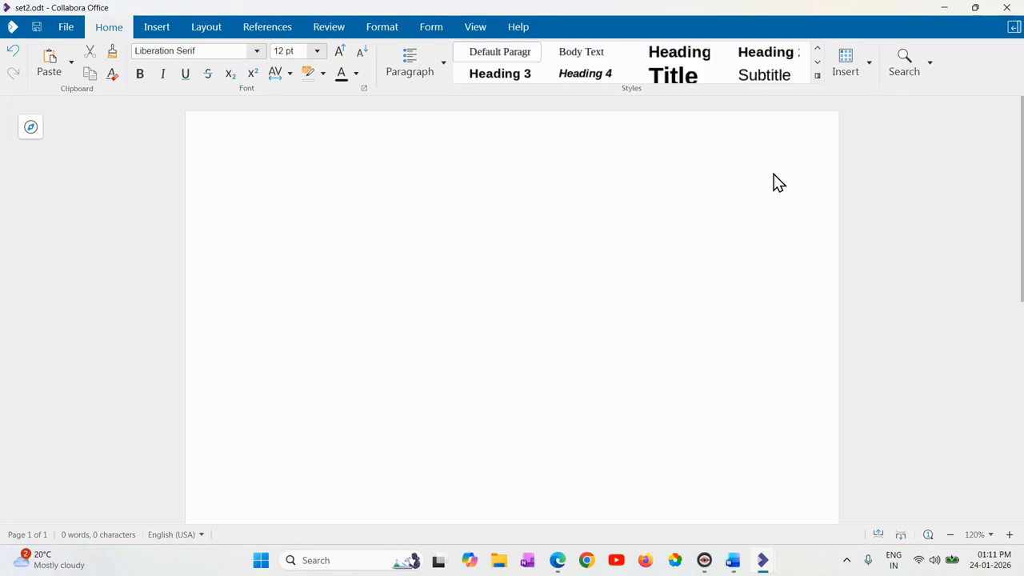
Enter the date 24-01-2026 on the right-aligned first line.
text(24-01-2026)
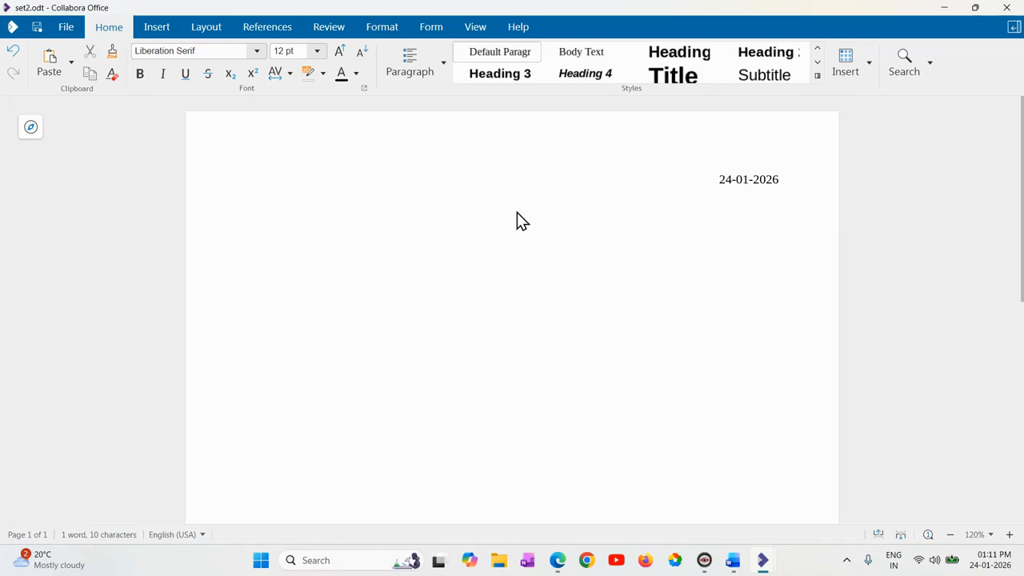
Add the centred title "Cyber Safety Awareness" on the line below the date.
text(Cyber Sa)
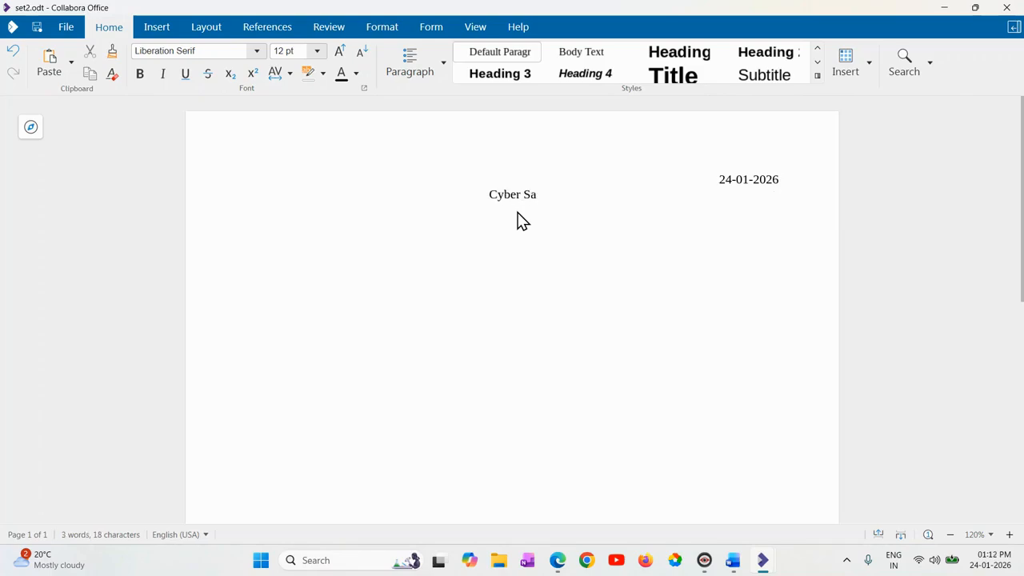
text(fety Aware)
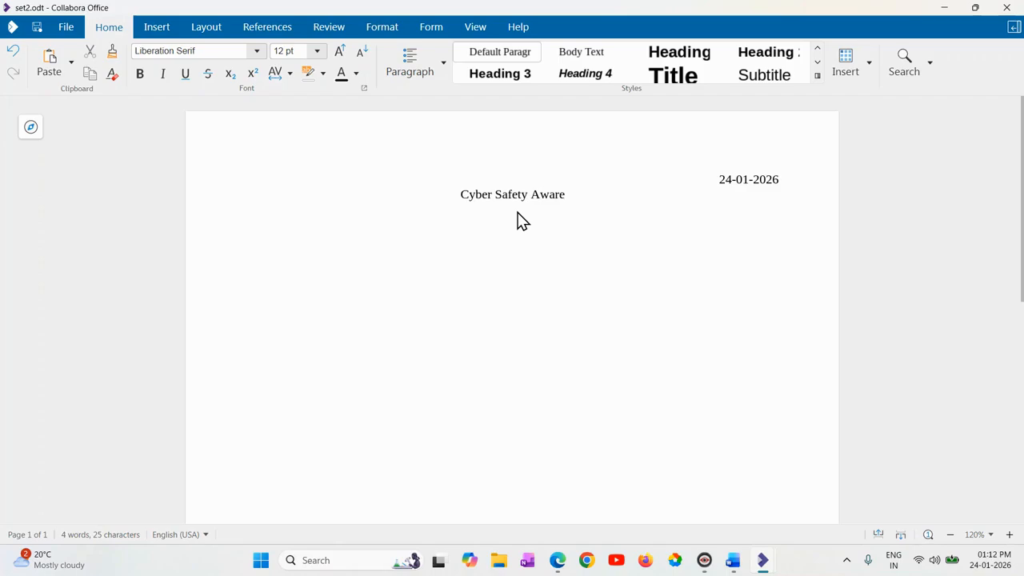
text(ness)
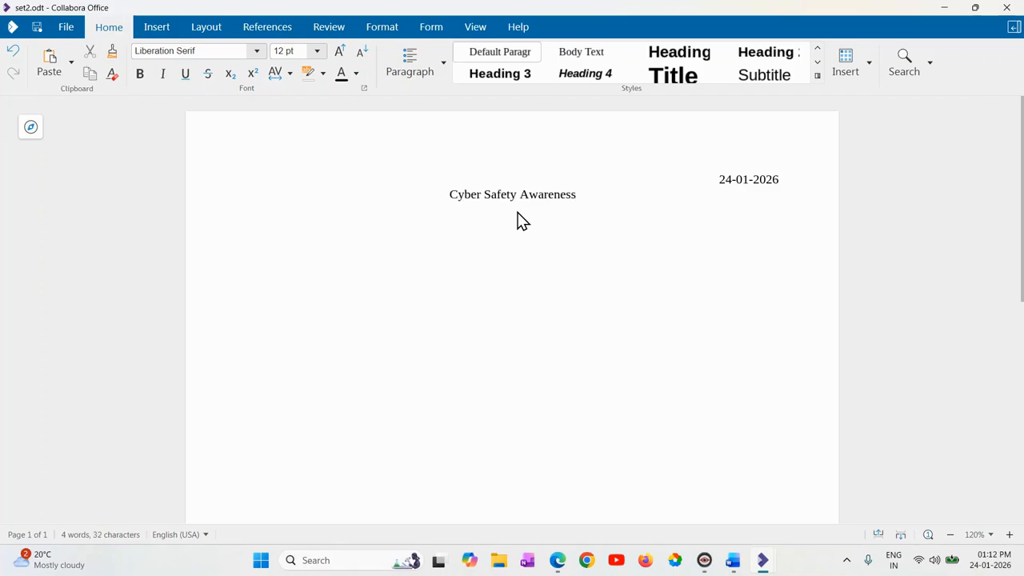
Make the title "Cyber Safety Awareness" bold.
drag(574, 194, 446, 198)
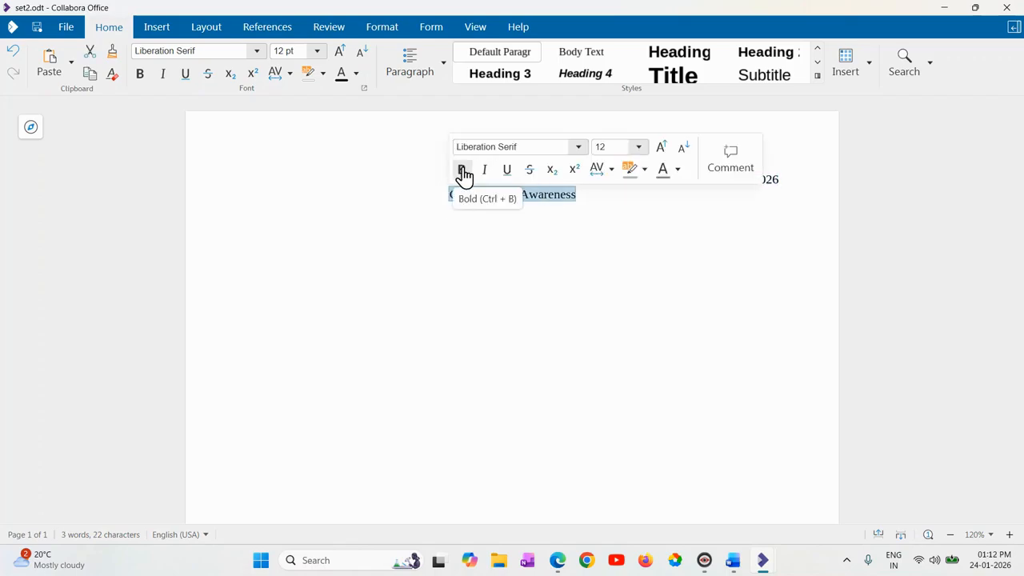
click(461, 172)
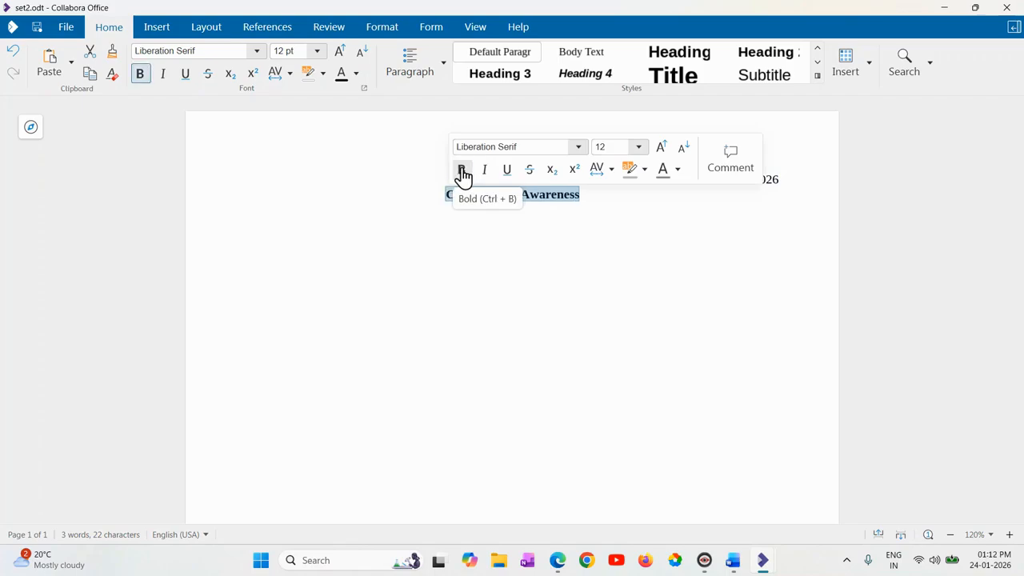
click(591, 204)
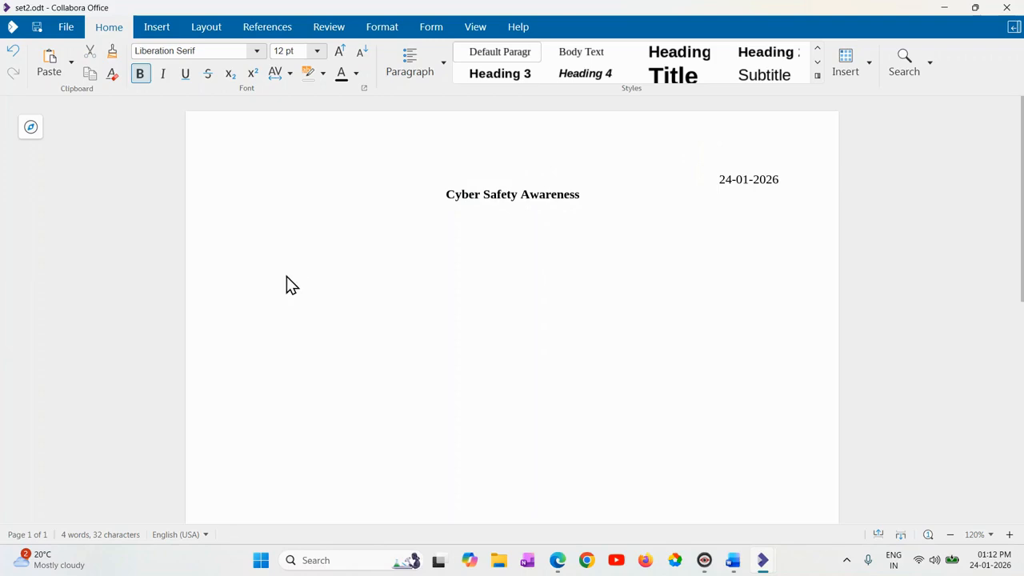
Begin a left-aligned paragraph below the title with "Cyber safety means" and remove its bold formatting.
scroll(292, 229, down, 1)
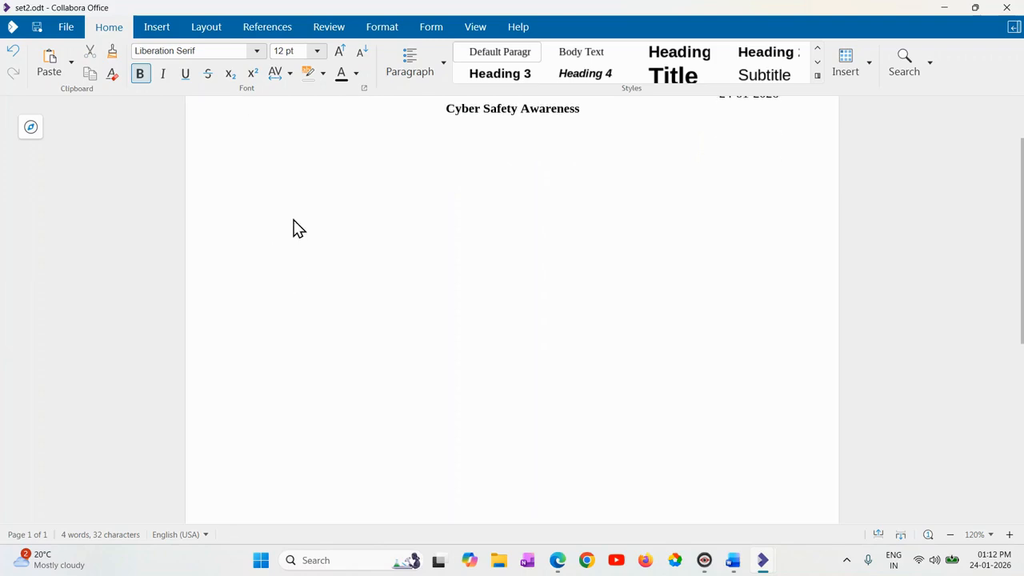
scroll(293, 222, up, 1)
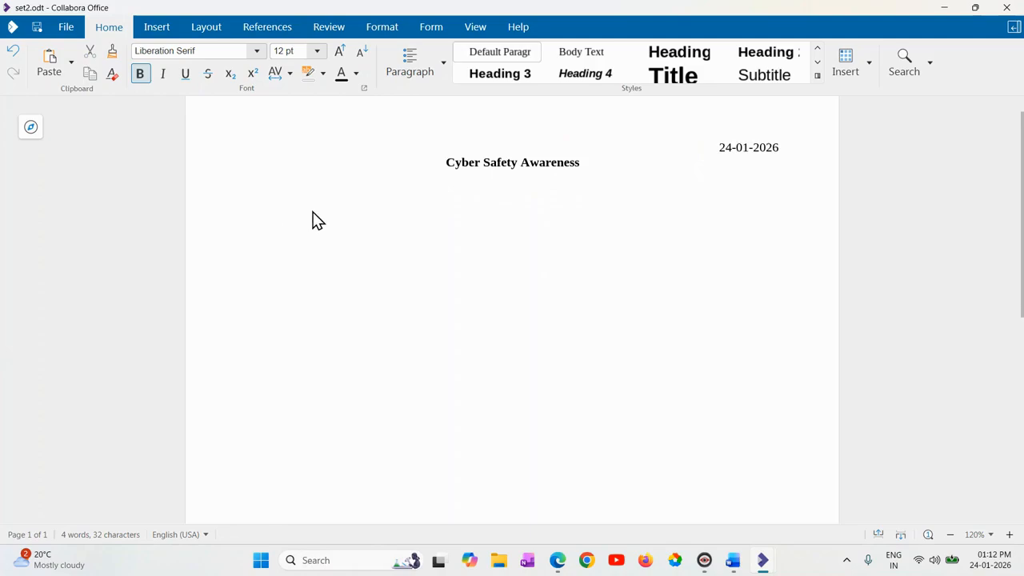
text(Cyber safety m eans)
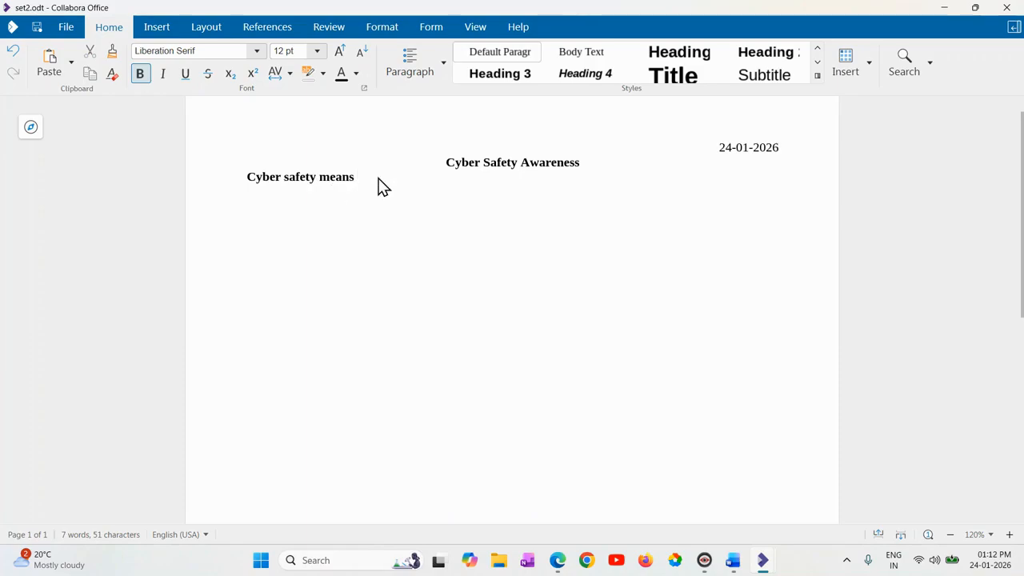
drag(368, 182, 250, 181)
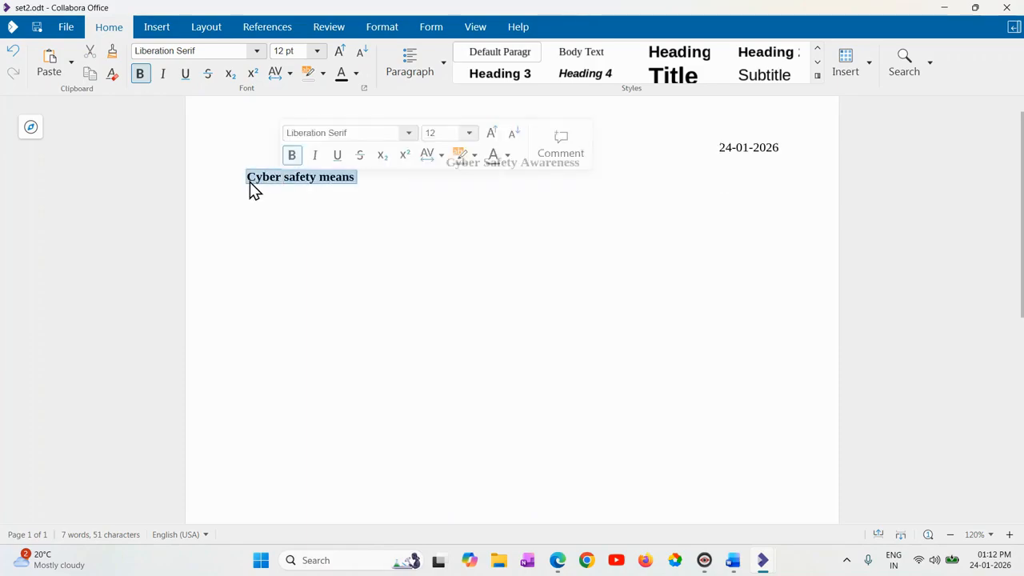
key(ctrl+b)
click(357, 186)
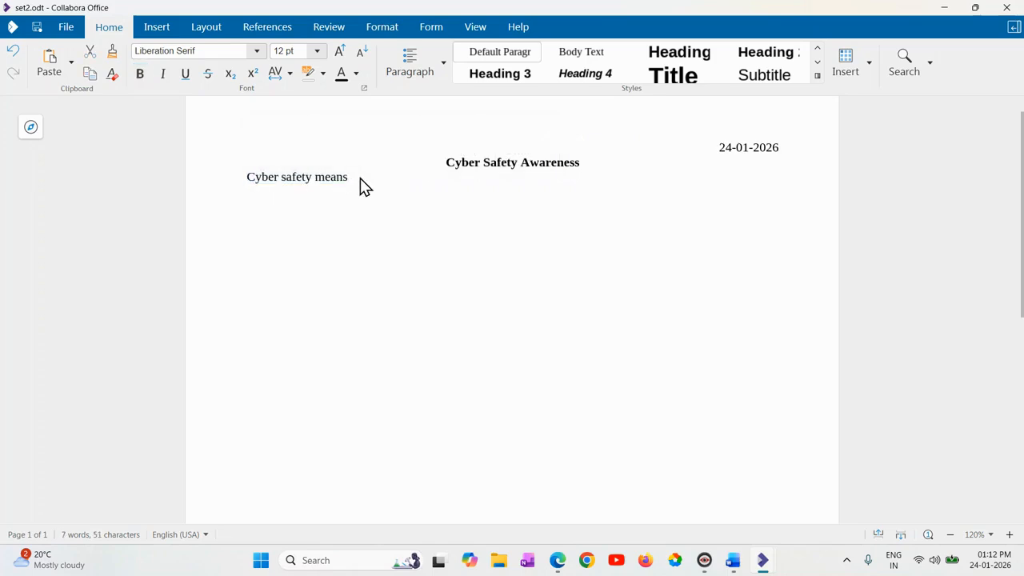
Continue the paragraph with "protecting computers," and paste the remaining text from "networks, and data from online threats" through "online fraud.".
text(protecting computers,)
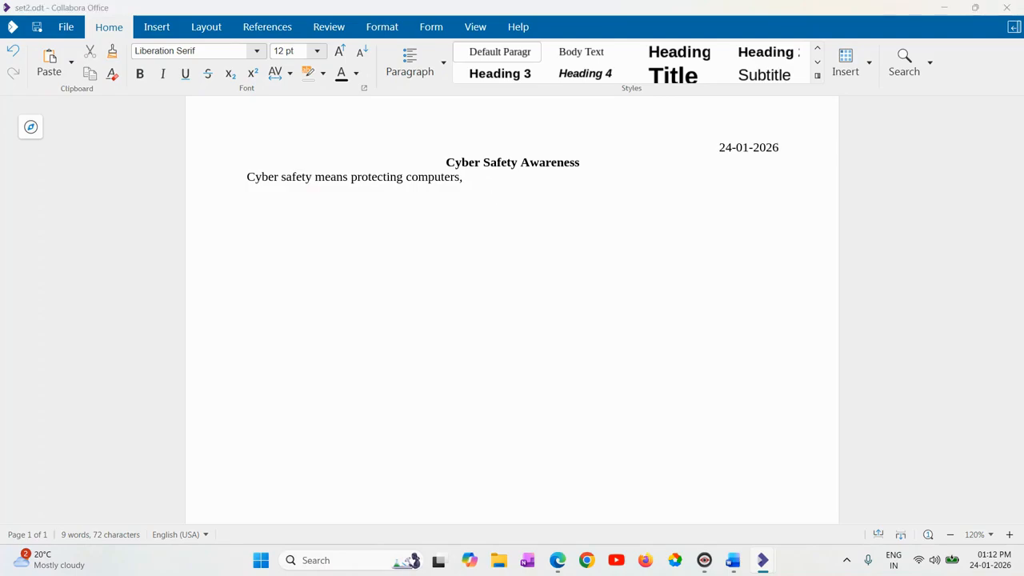
text(networks, and data from online threats. It helps users to stay safe while using the internet. Cyber safety is important for students, teachers, and organizations. It prevents data loss, hacking, and online fraud.)
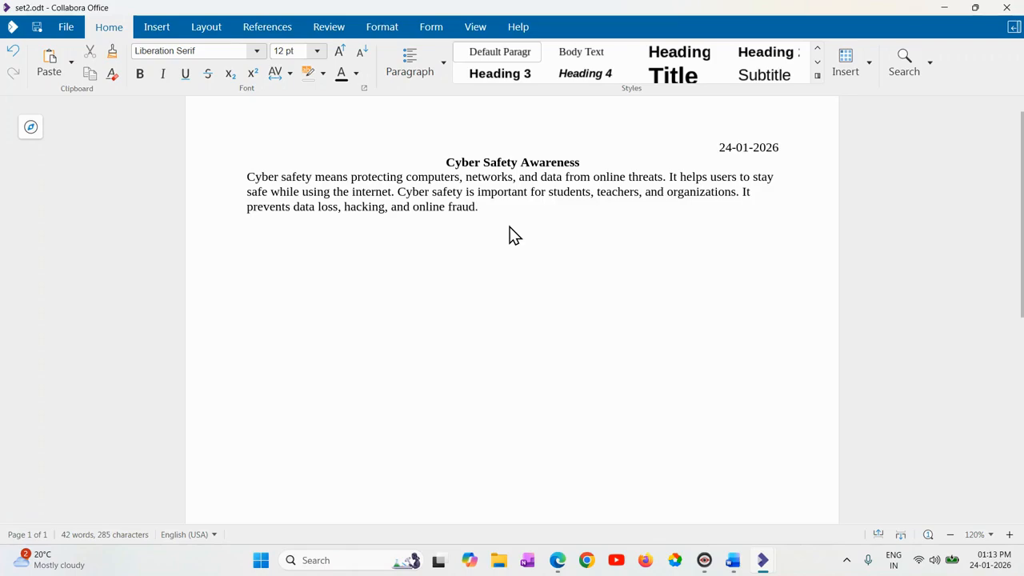
Add the line "Important cyber safety practices" below the introductory paragraph.
key(Return)
text(Important cyber safet)
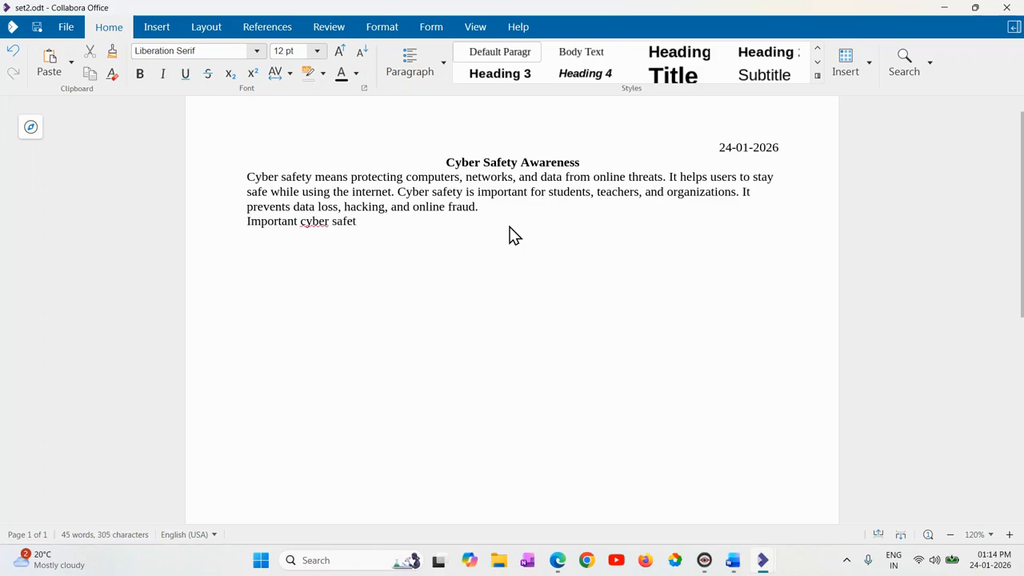
text(y prac)
key(BackSpace)
text(tices)
Apply the Heading 4 style to the line "Important cyber safety practices".
drag(421, 226, 244, 221)
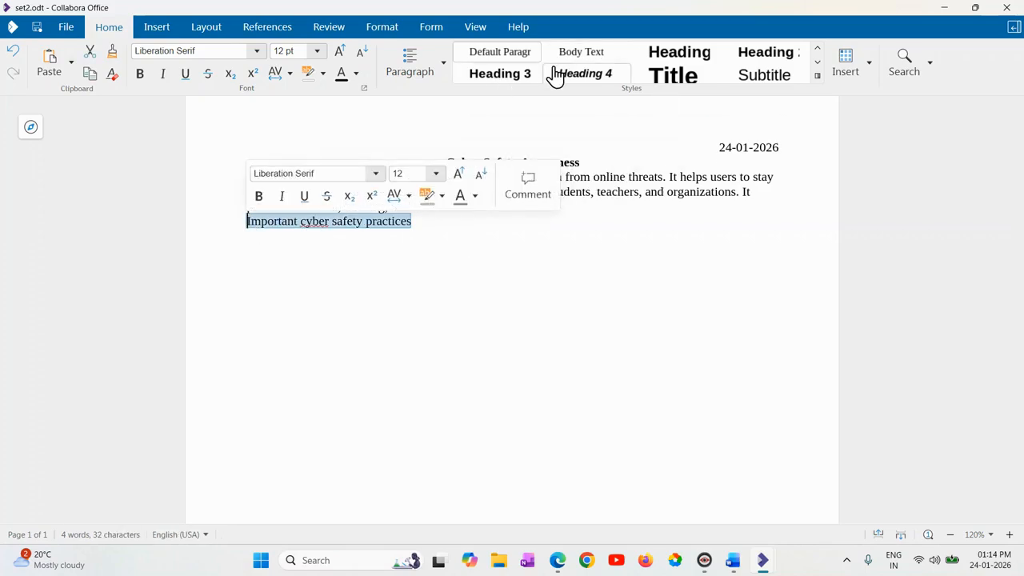
click(693, 56)
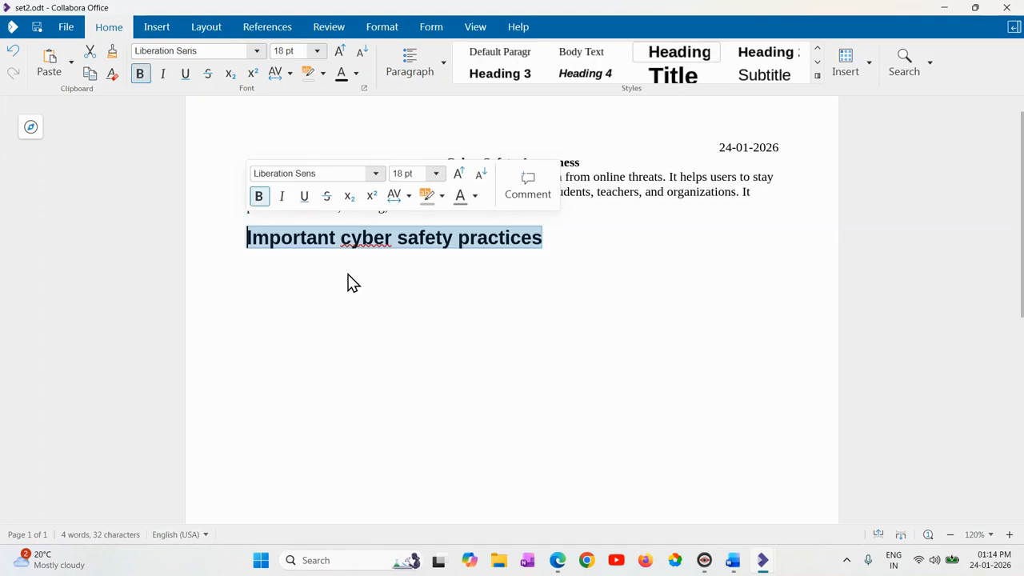
click(524, 74)
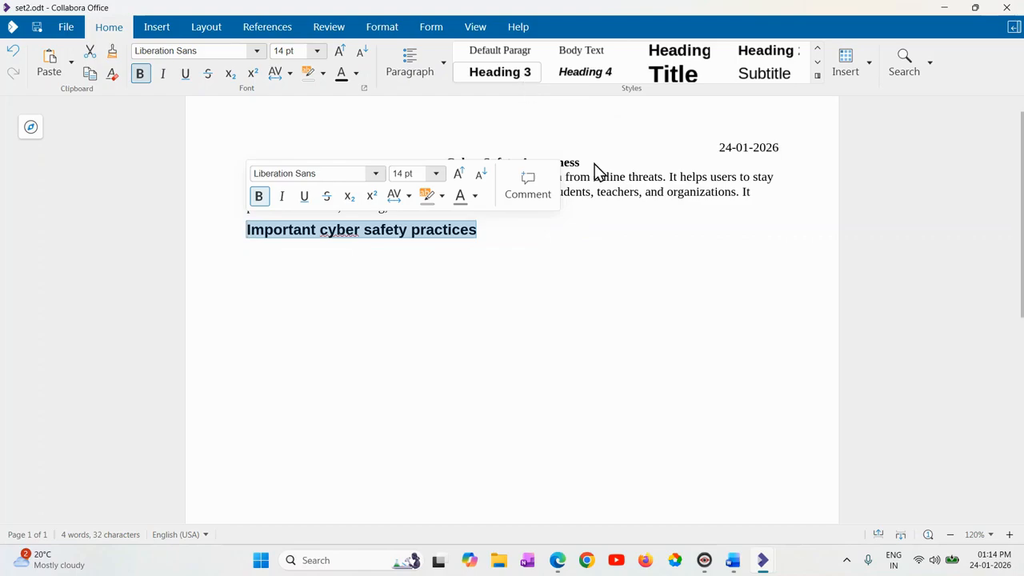
click(592, 80)
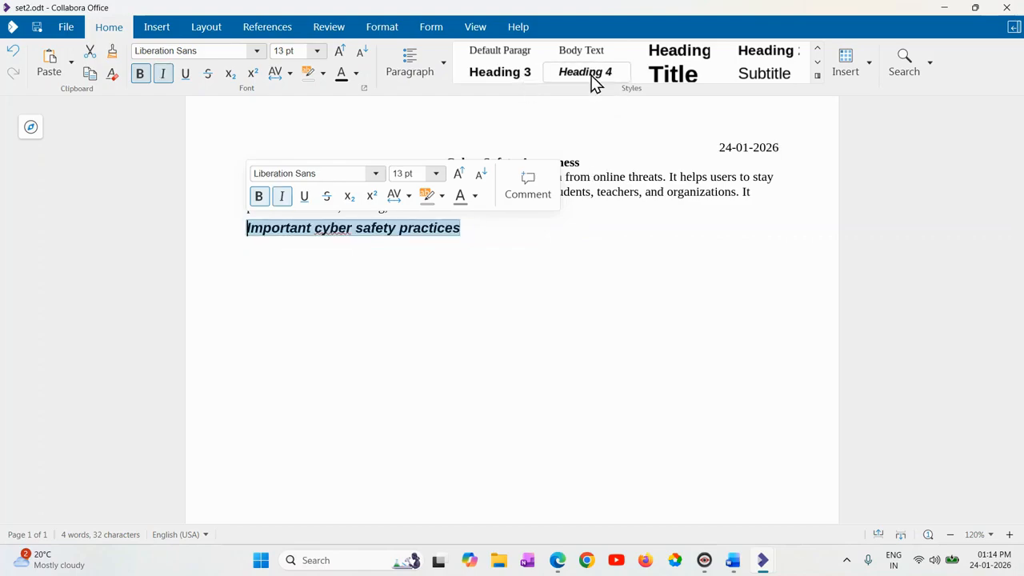
click(479, 239)
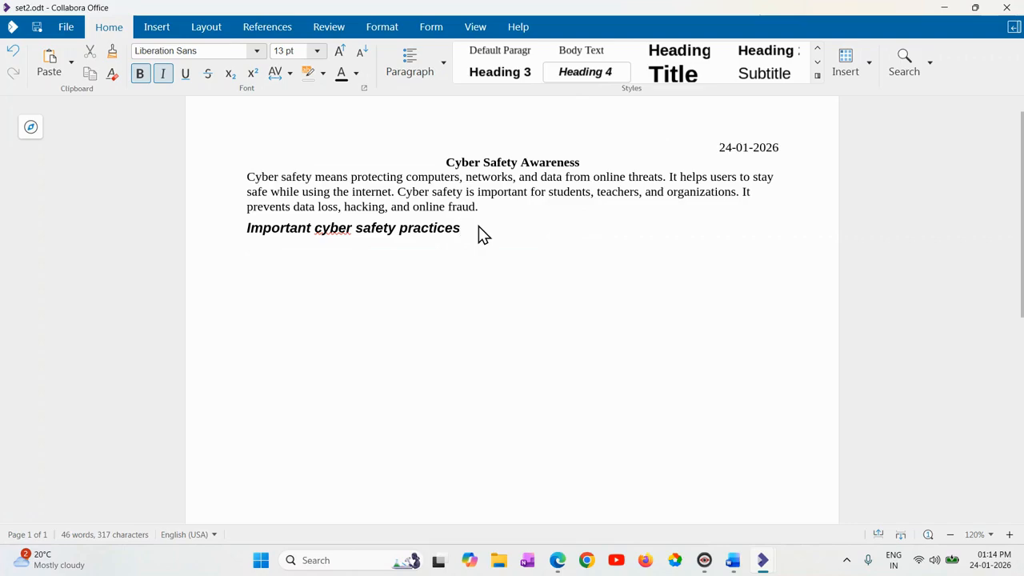
Capitalise "cyber" in the heading so that it reads "Important Cyber safety practices".
click(324, 231)
key(Delete)
text(C)
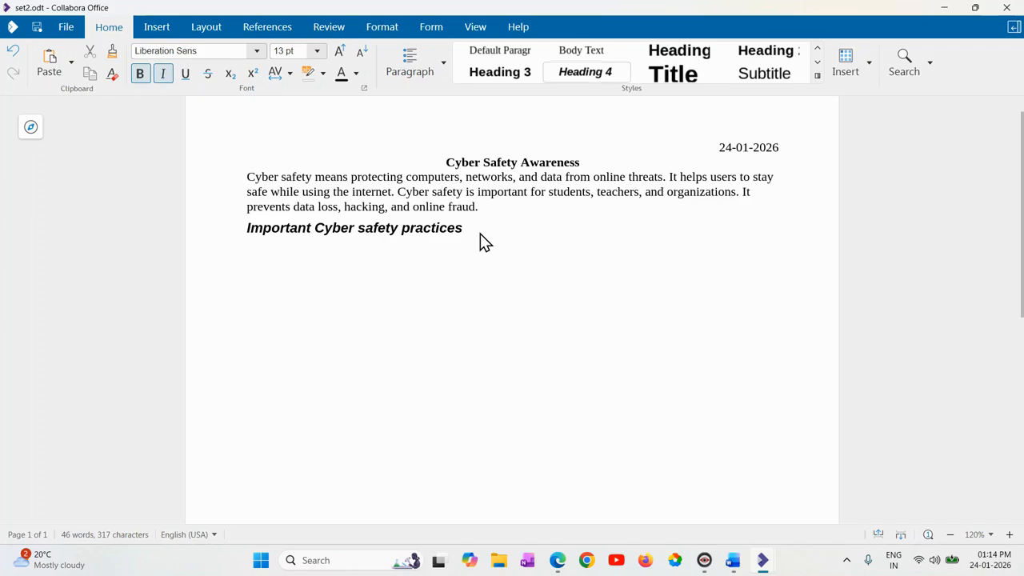
Start a numbered list below the heading with "Strong Password" as the first item.
key(Return)
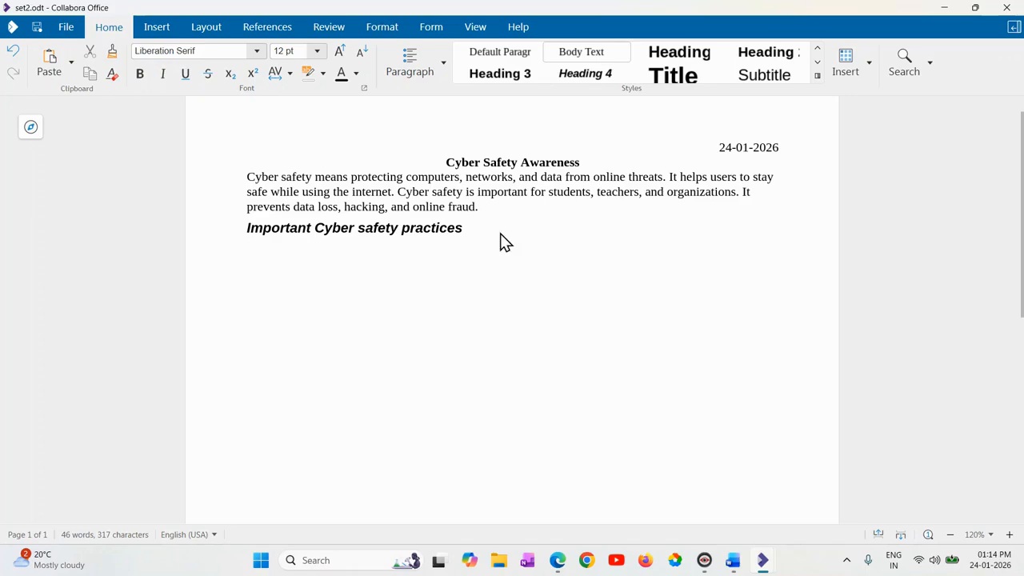
click(444, 70)
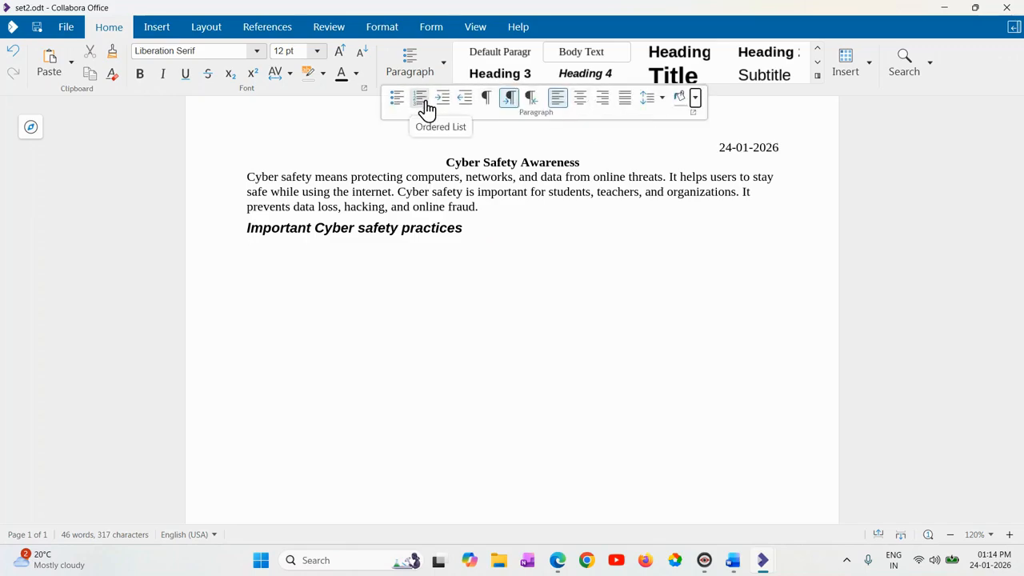
click(422, 107)
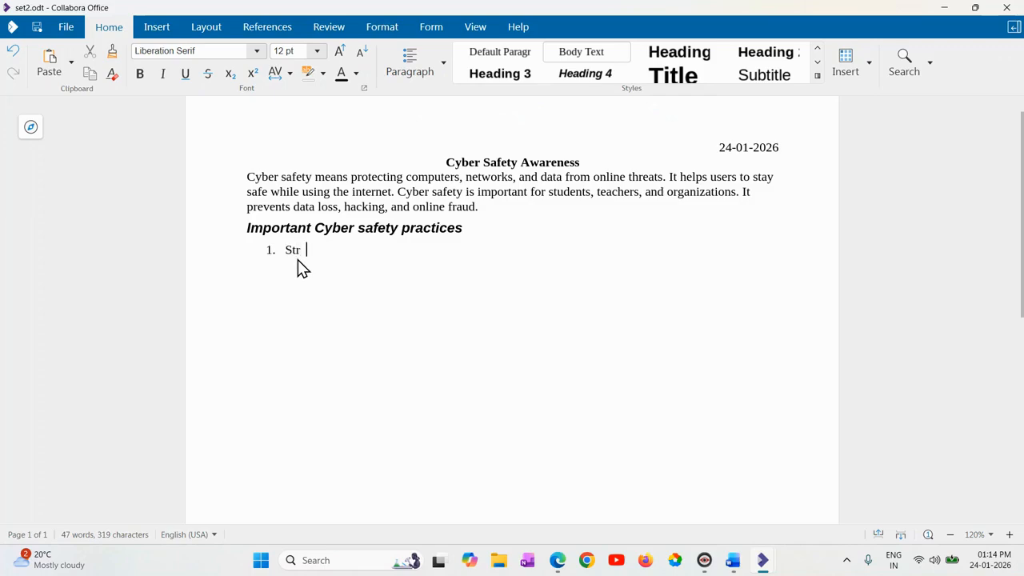
text(Strong Paswword)
key(BackSpace)
key(BackSpace)
key(BackSpace)
key(BackSpace)
key(BackSpace)
text(sword)
key(Return)
Add "Antivirus Software" as the second item of the numbered list.
text(Antivirius)
key(BackSpace)
key(BackSpace)
key(BackSpace)
key(BackSpace)
text(us Software)
key(Return)
Add "Safe Internet Browsing" and "Data Backup" as the third and fourth list items.
text(Sa)
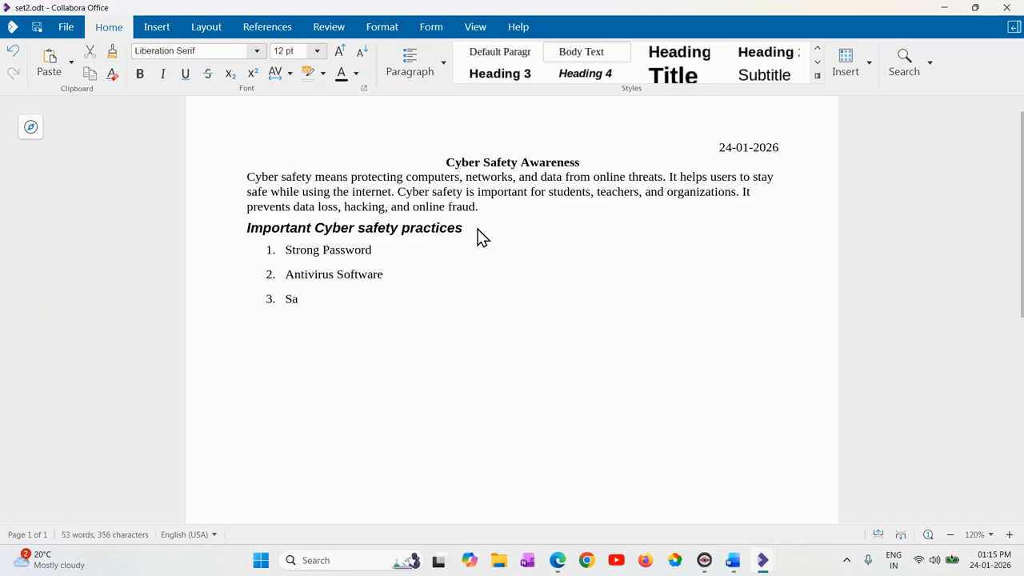
text(fe Internet Browsing)
key(Return)
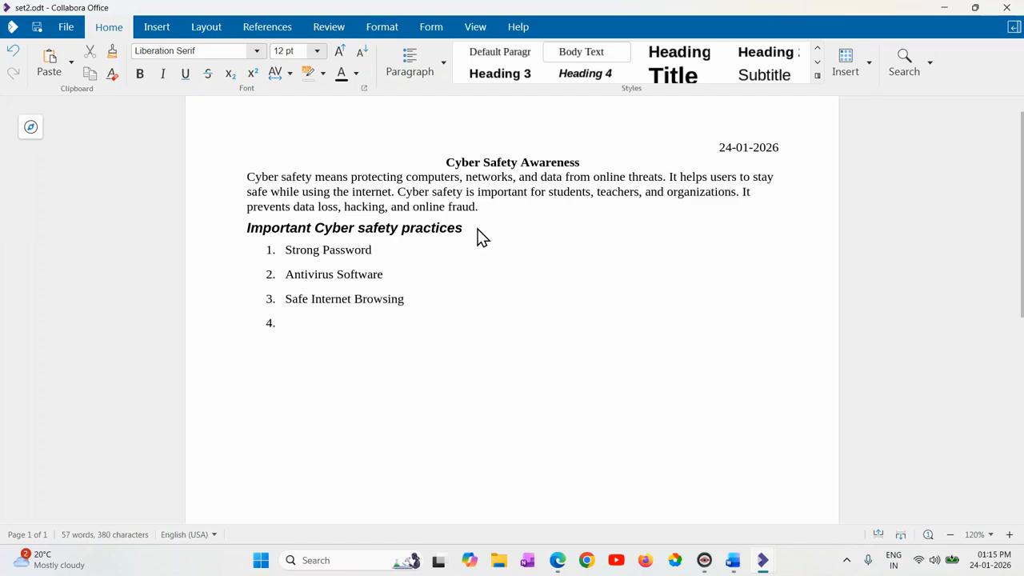
text(Data Backup)
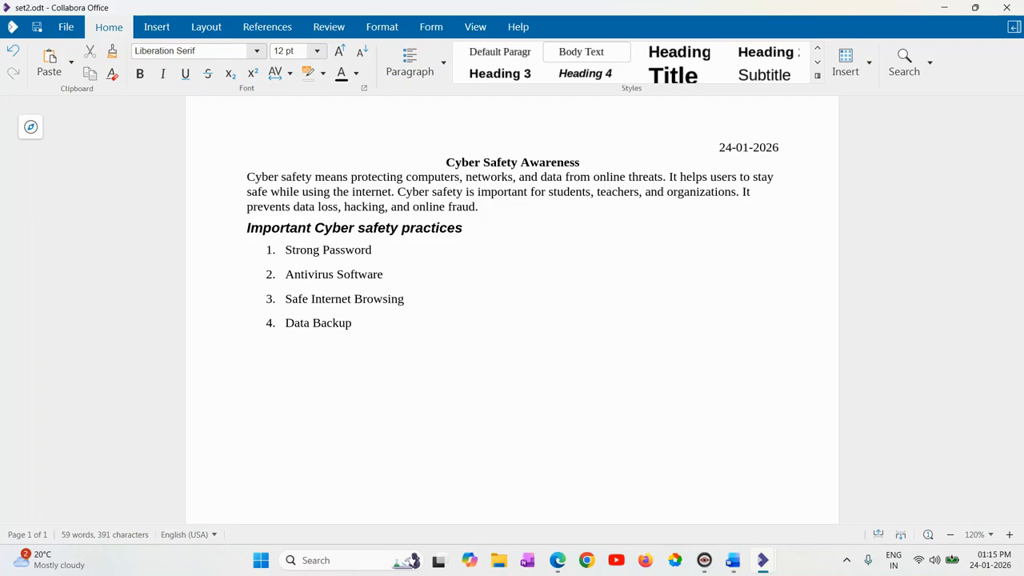
key(Return)
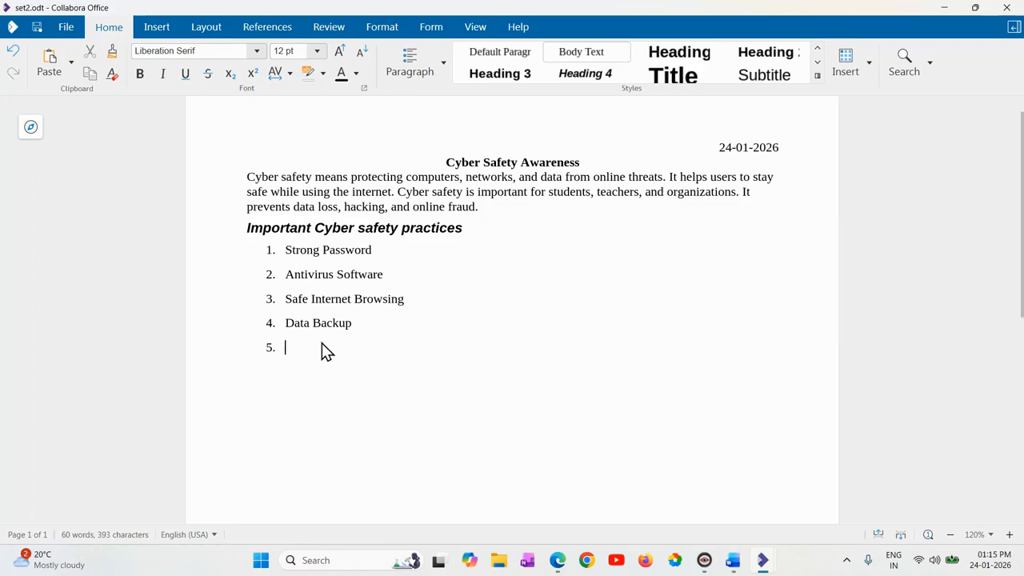
End the numbered list after "Data Backup" and write "Cyber Threats and Prevention" as a plain line below it.
key(Return)
text(Cyber THer)
key(BackSpace)
key(BackSpace)
key(BackSpace)
text(hreats and Precention)
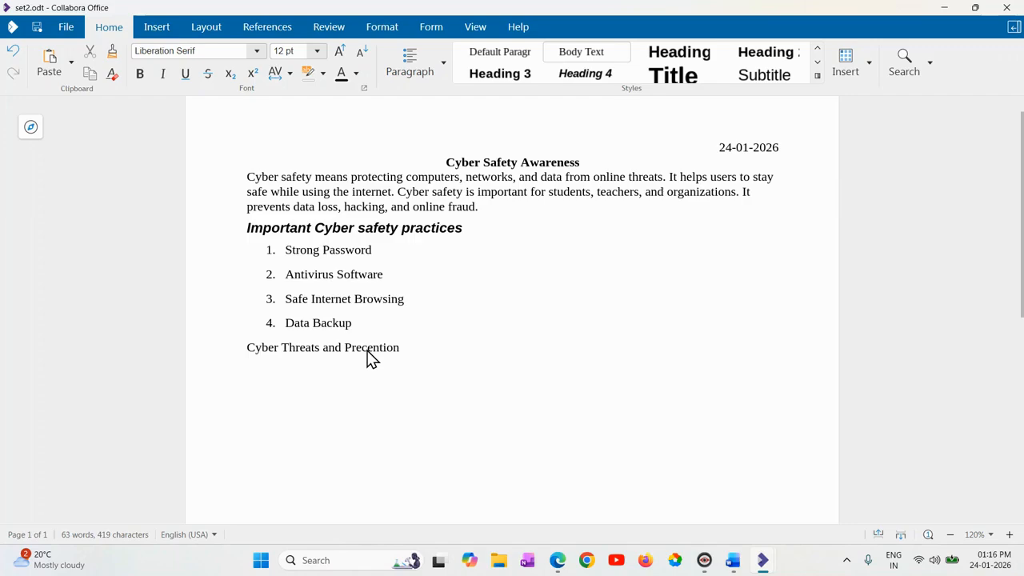
click(366, 352)
key(BackSpace)
text(v)
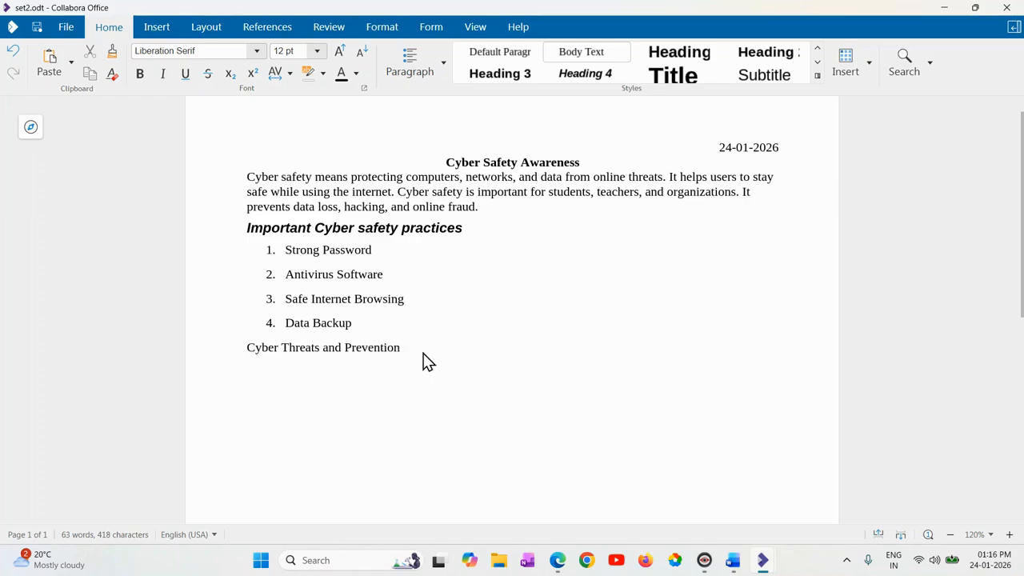
Apply the Heading 4 style to the "Cyber Threats and Prevention" line.
click(423, 353)
drag(419, 358, 246, 348)
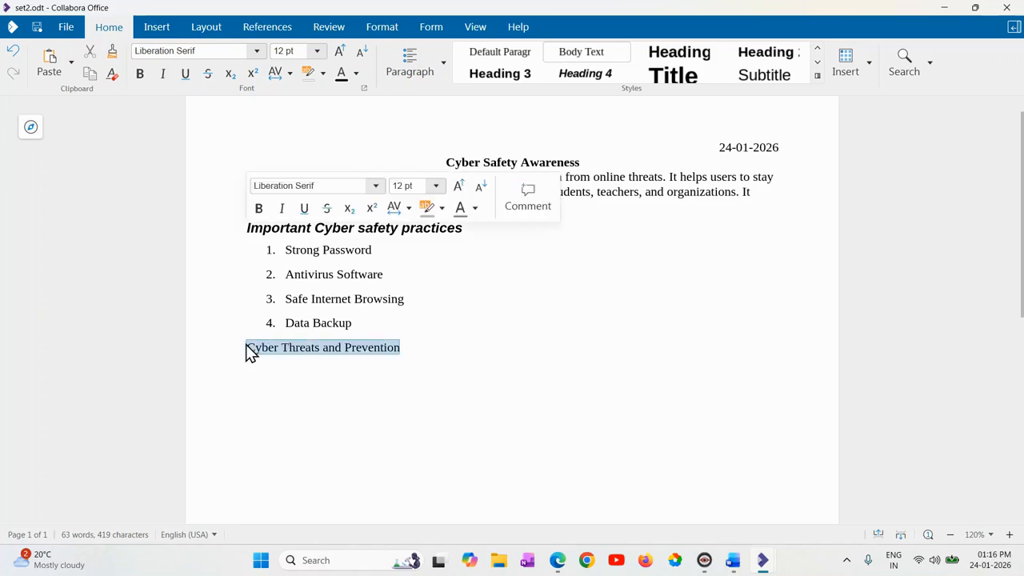
click(601, 78)
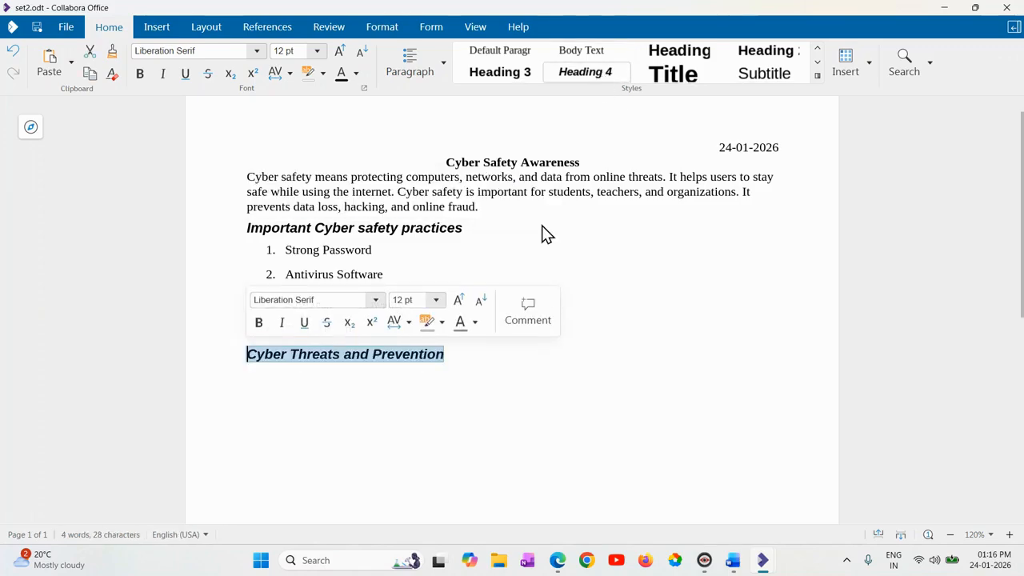
click(461, 358)
Insert a table with two columns and two rows on a new line below the "Cyber Threats and Prevention" heading.
key(Return)
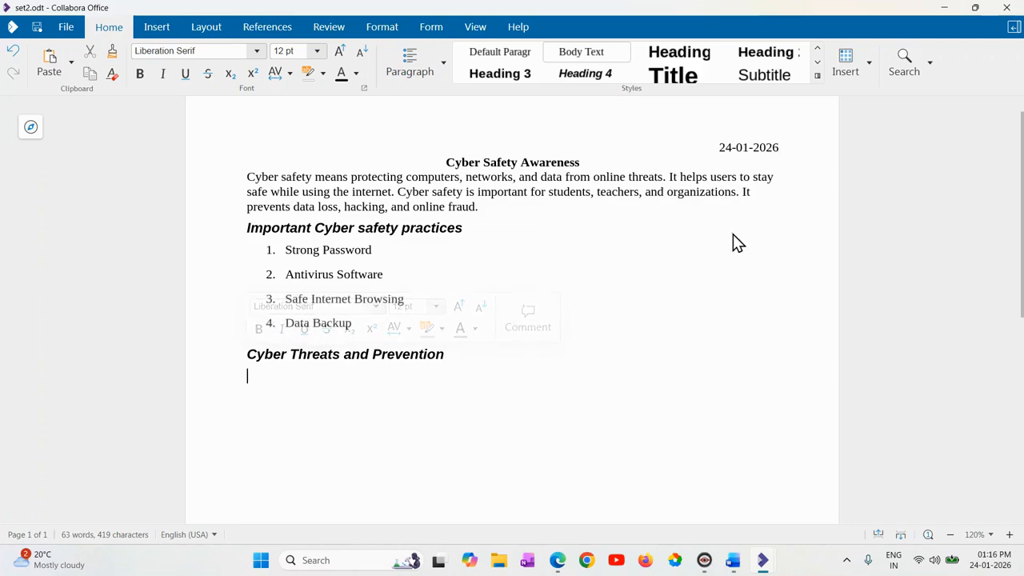
click(877, 76)
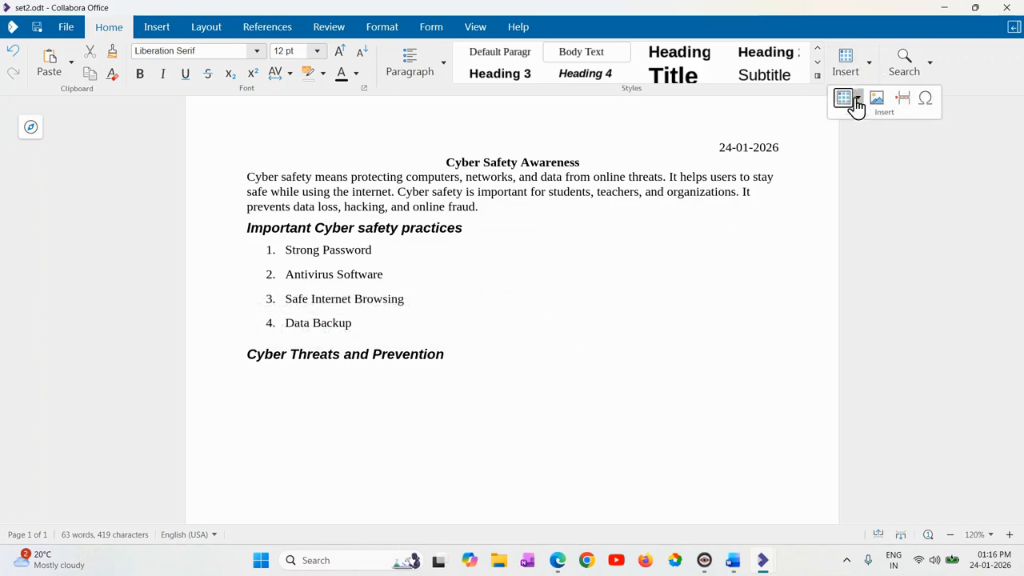
click(856, 100)
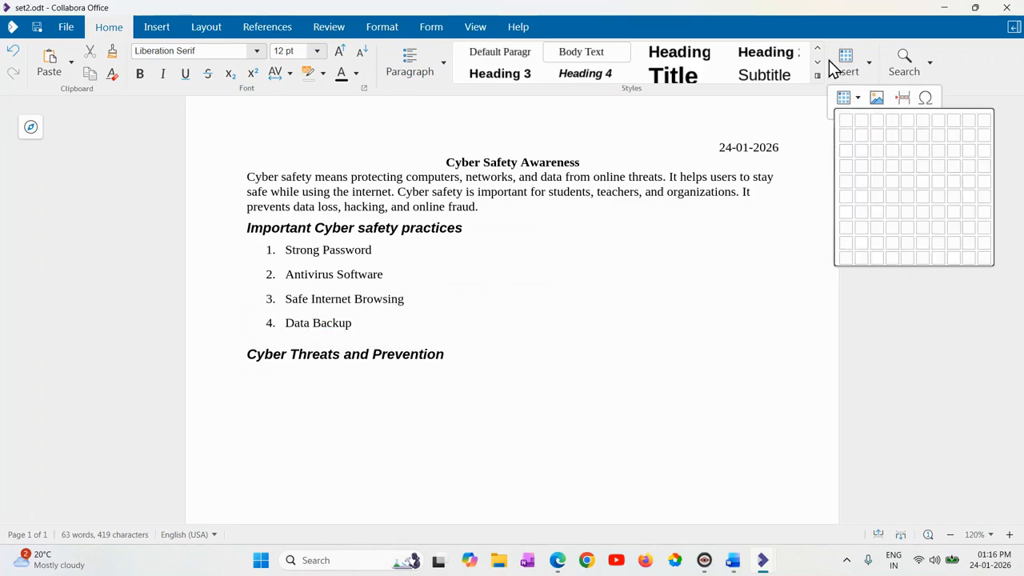
click(865, 140)
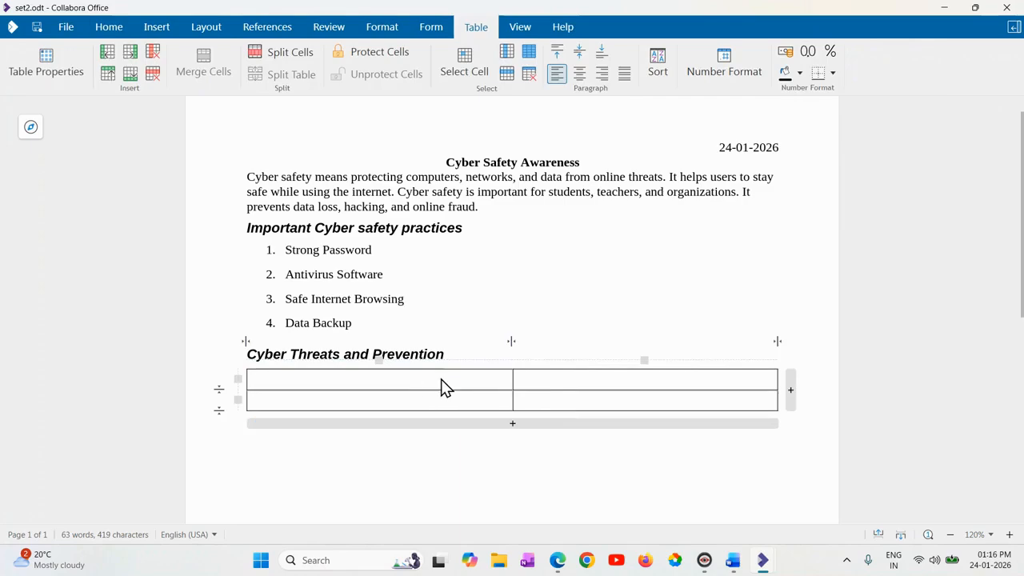
Fill the table's header row with "Cyber Threat" and "Prevention Method".
text(Ca)
key(BackSpace)
text(yber)
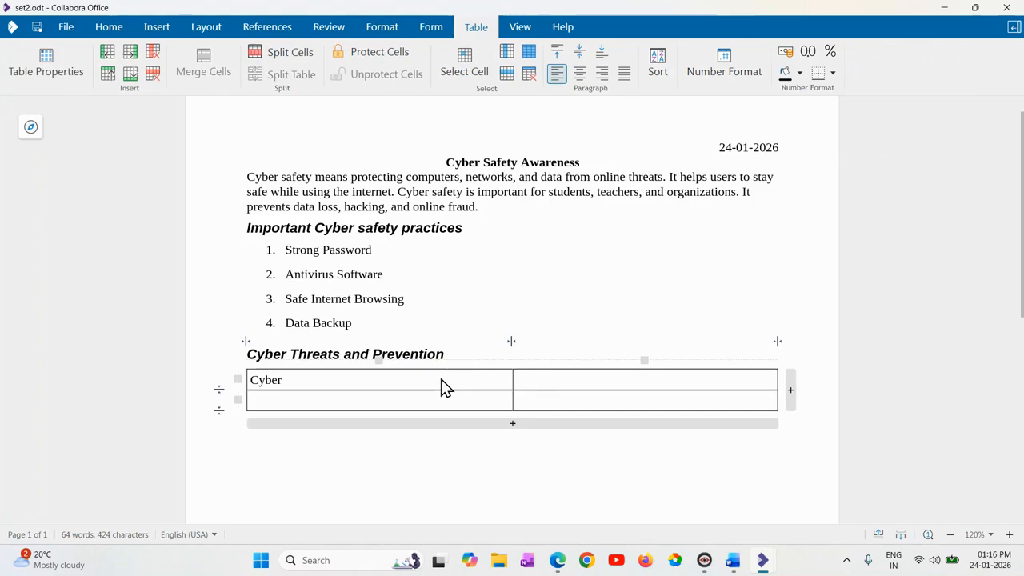
text( Threat)
key(Tab)
text(Precention)
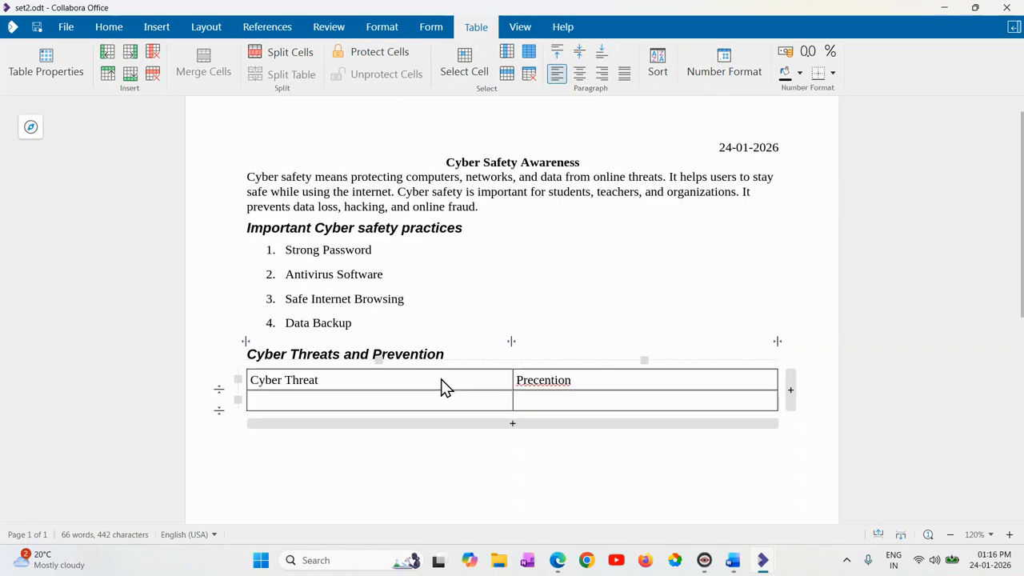
text( Method)
key(Delete)
text(v)
Fill the table's second row with "Virus" and "Use Antivirus software".
click(469, 404)
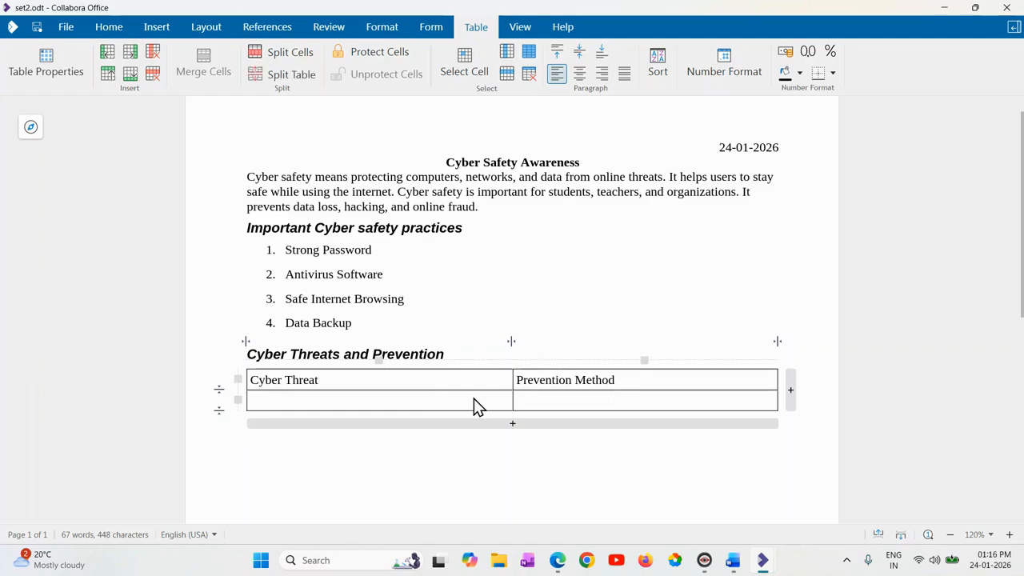
text(VI)
key(BackSpace)
text(irus)
key(Tab)
text(Use Antivius so)
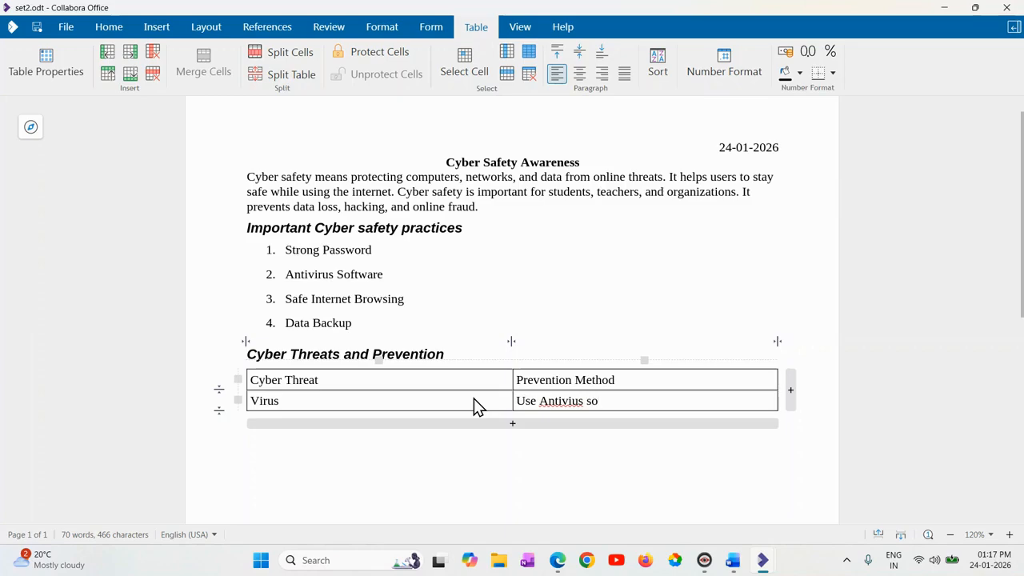
text(ftware)
click(573, 403)
text(r)
click(660, 404)
Add a third table row containing "Phishing" and "Do not click unknown links".
key(Tab)
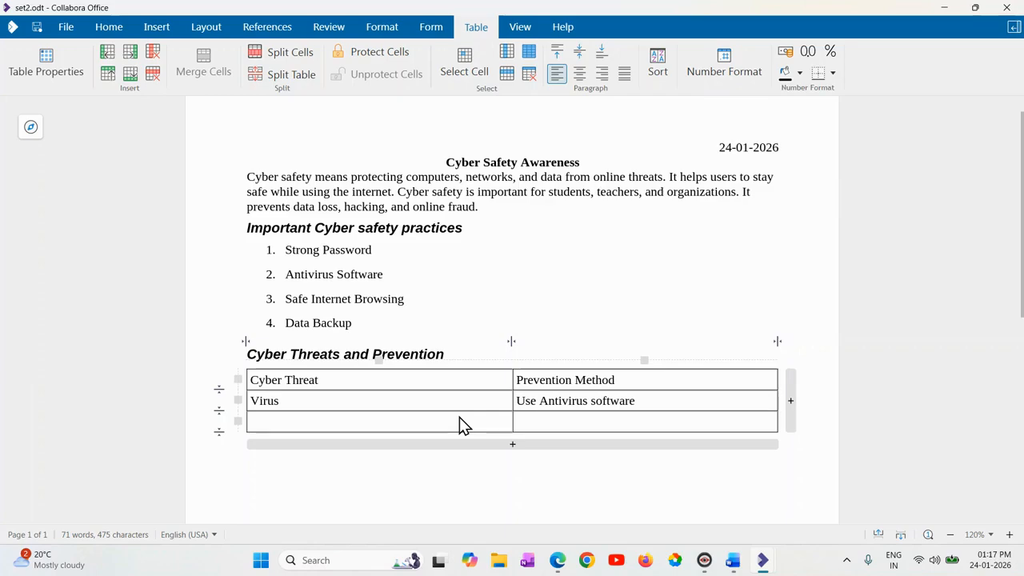
text(Phishing)
key(Tab)
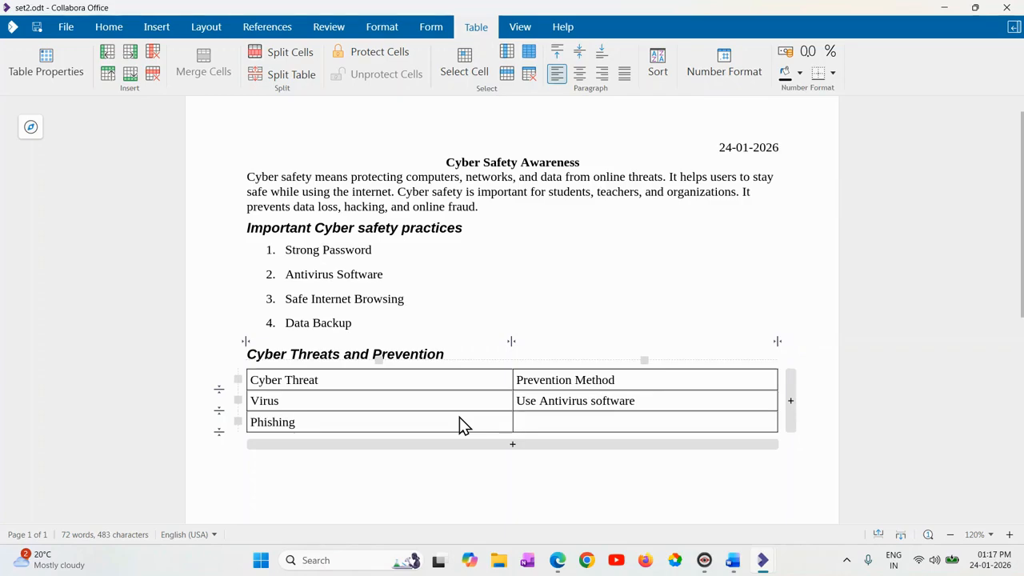
text(Do not click unlown l)
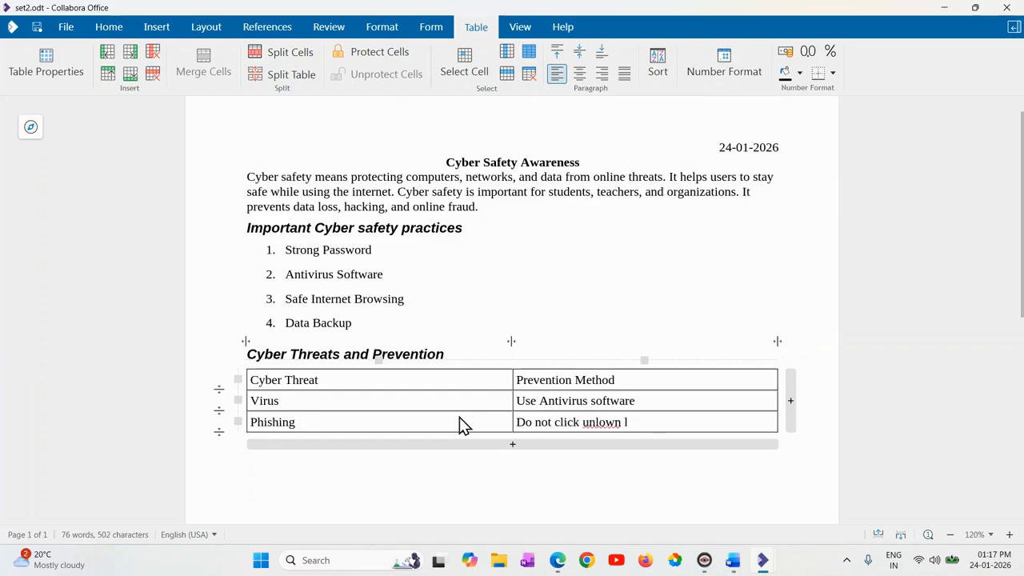
text(inks)
click(600, 424)
key(BackSpace)
text(k)
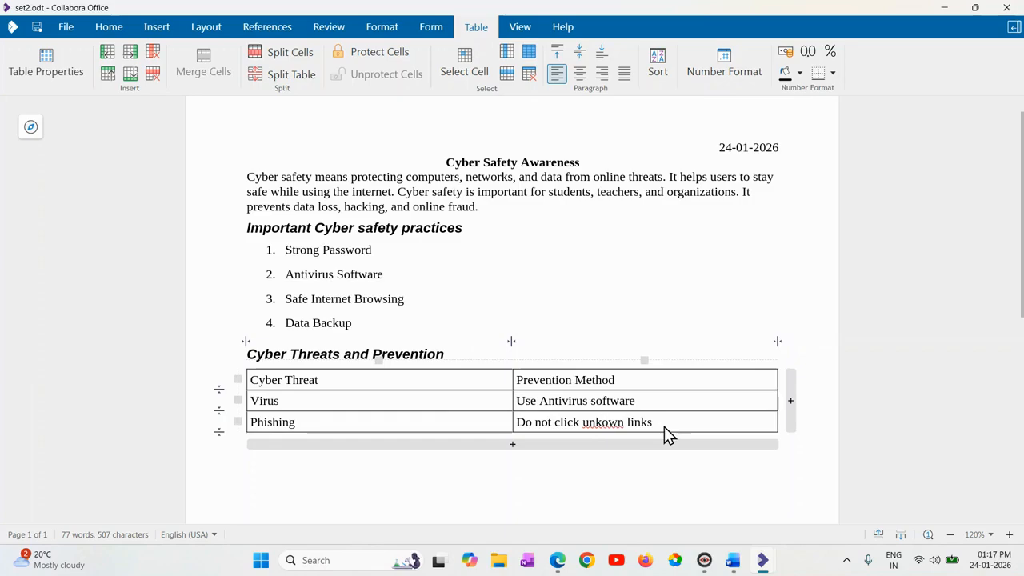
text(n)
Add a fourth table row containing "Data Loss" and "Take regular backup".
key(Tab)
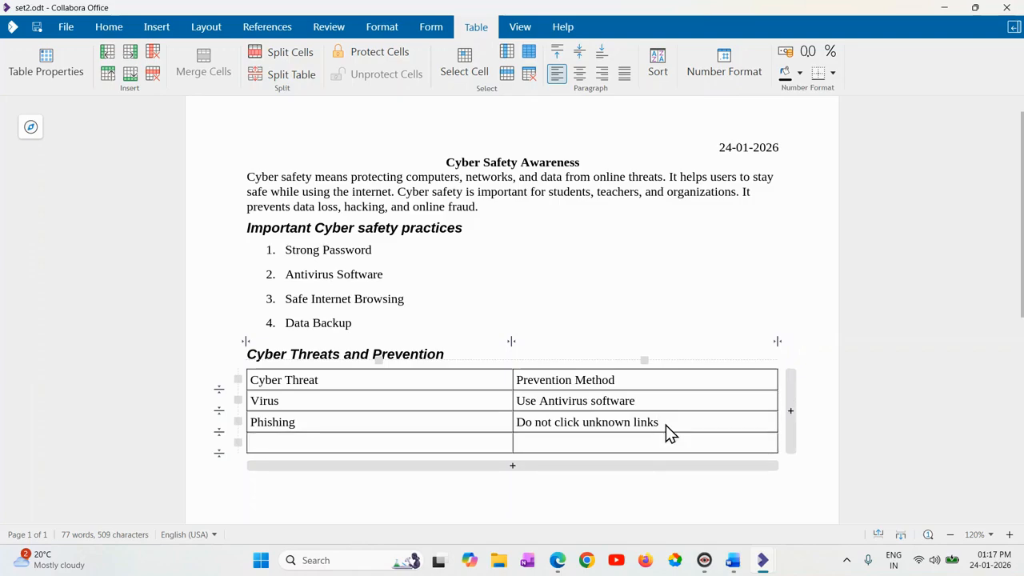
text(Data Loss)
key(Tab)
text(Take )
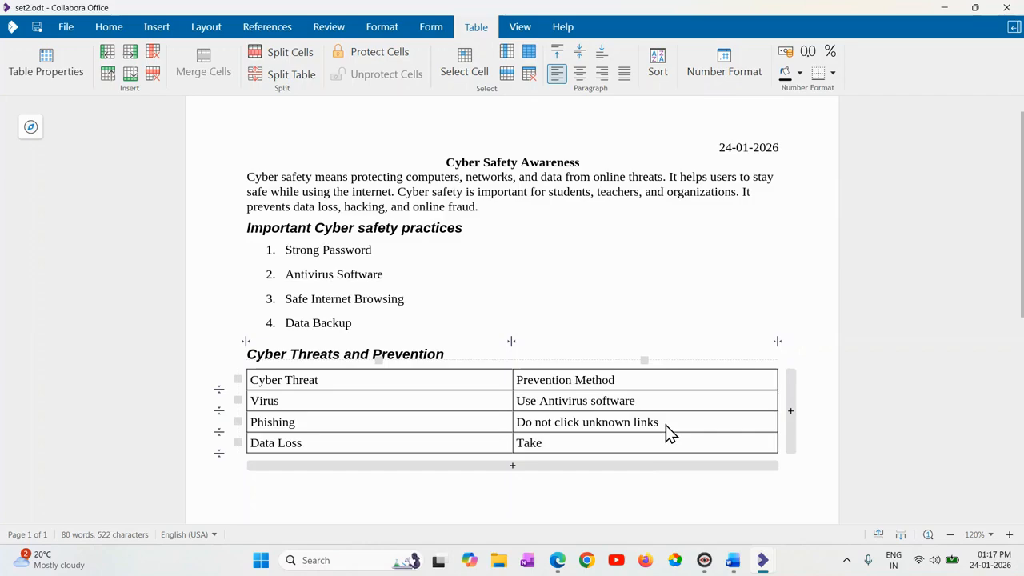
text(regular)
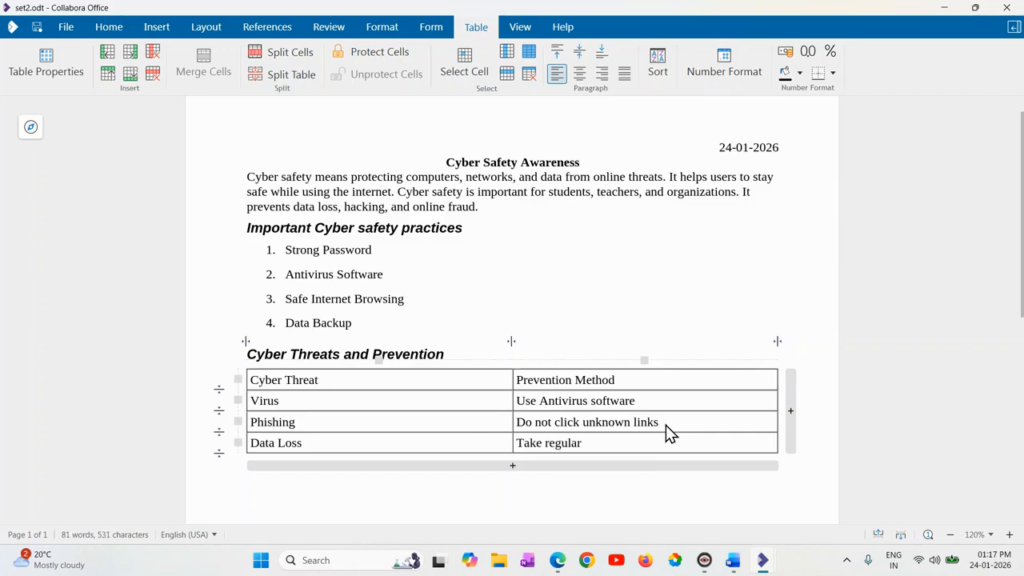
text( bac kup)
key(ctrl+a)
Write an italic "Prepared by:" line with the student's full name below the table.
click(355, 496)
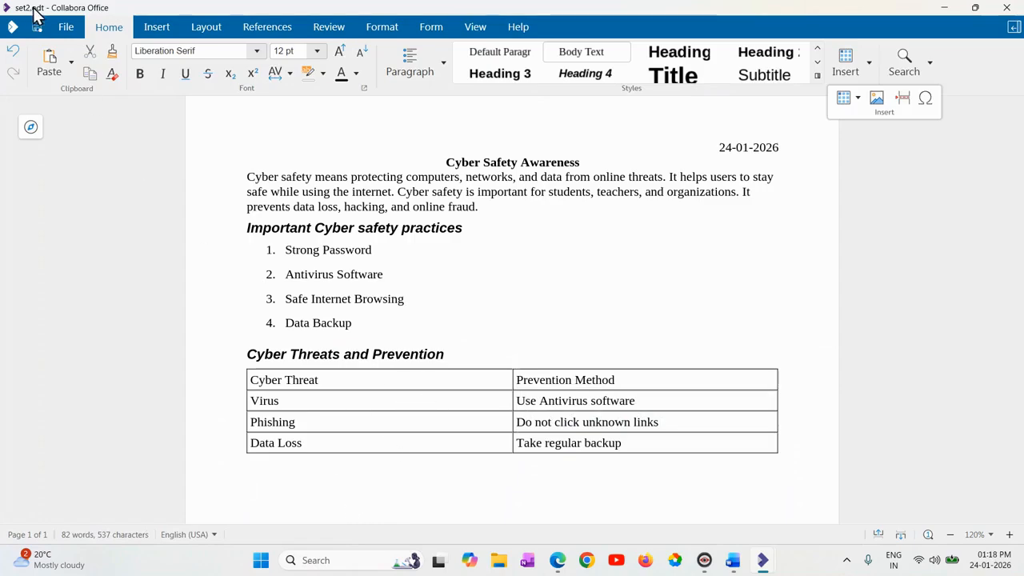
click(309, 482)
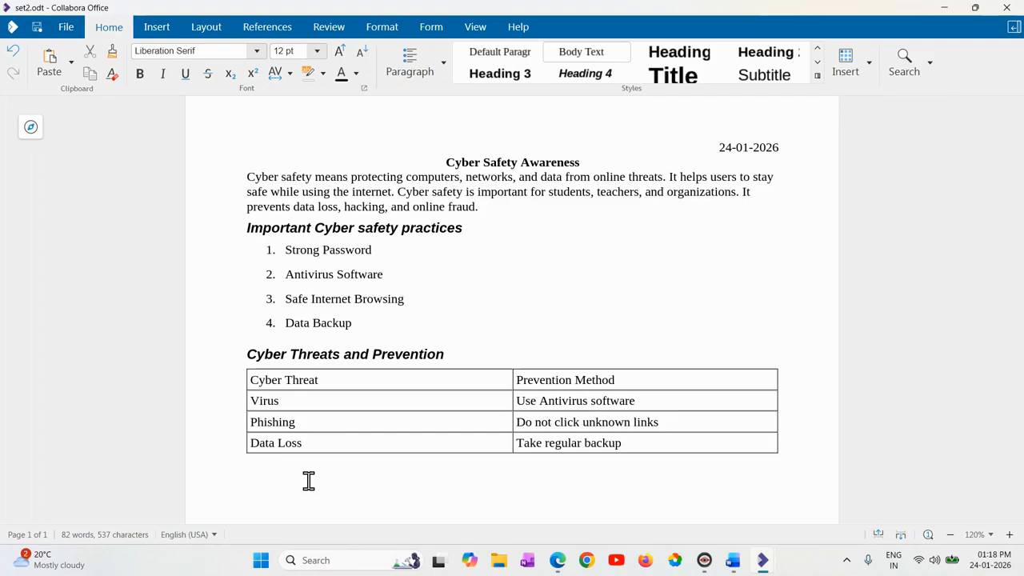
key(ctrl+i)
text(Prepared by)
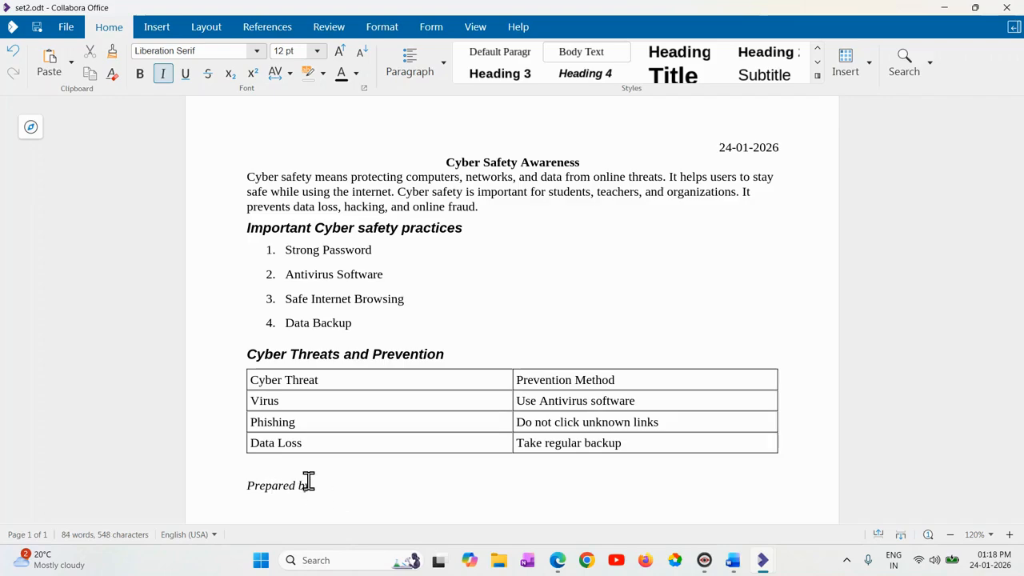
text( Raj Mishra)
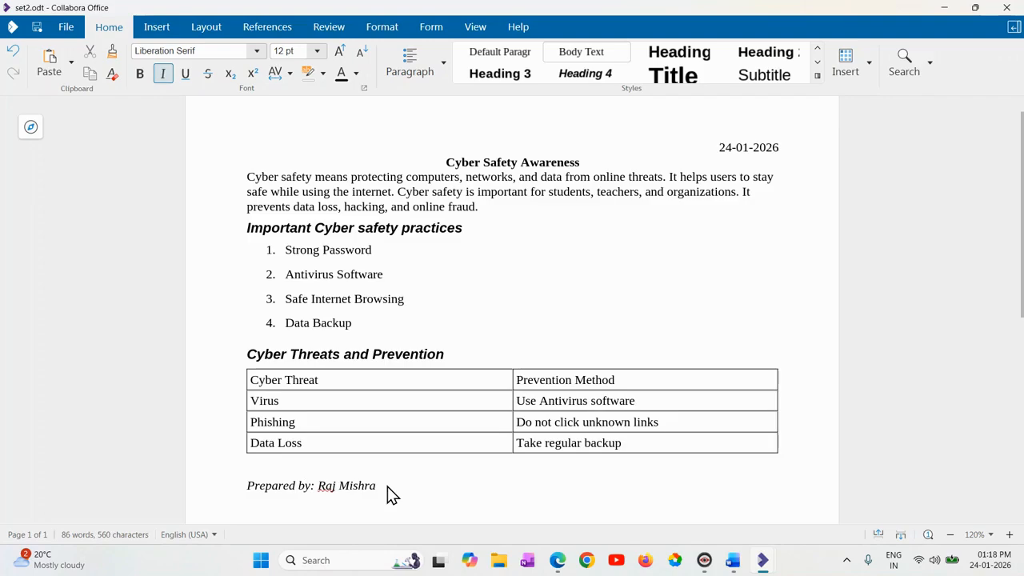
Switch to "M1 practical set 2.pdf" in Edge and review the remaining document instructions and the start of Practical Question 2.
click(557, 559)
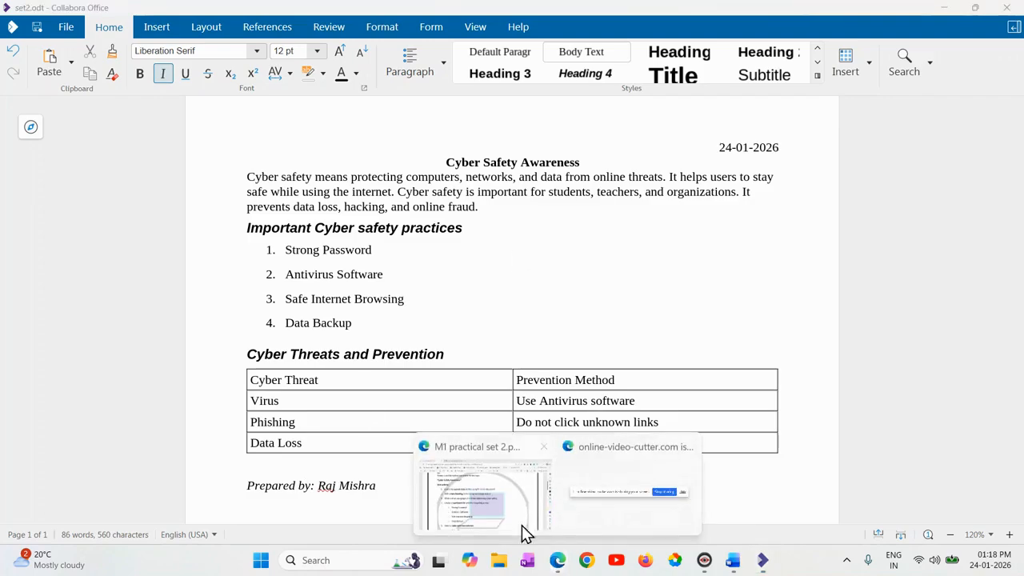
click(510, 512)
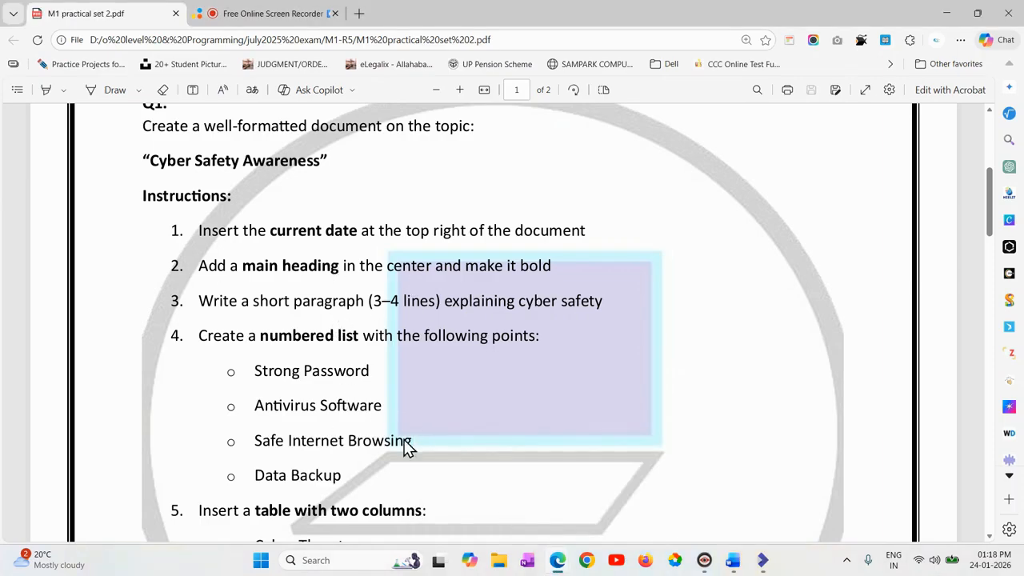
scroll(420, 450, down, 5)
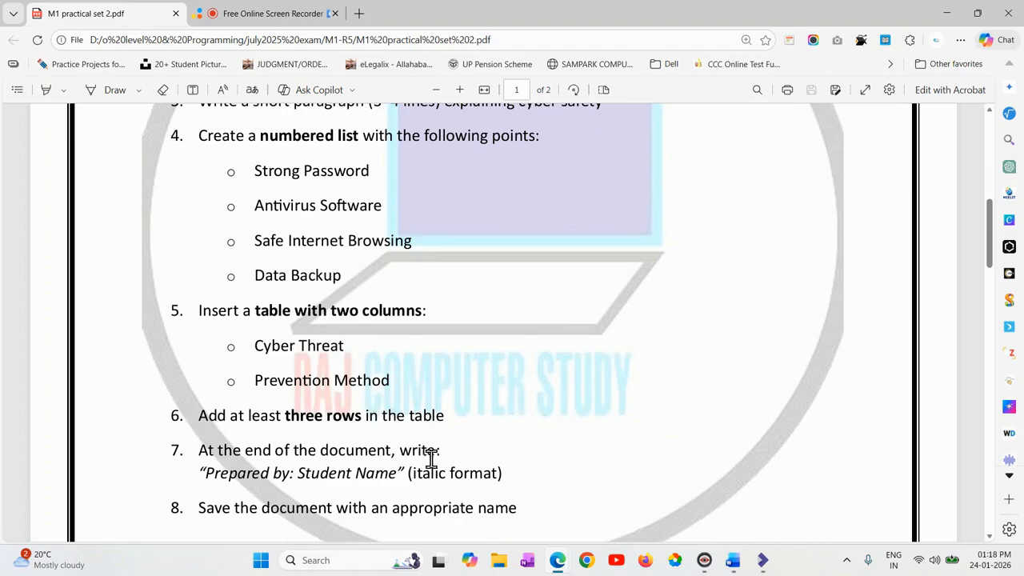
scroll(383, 457, down, 3)
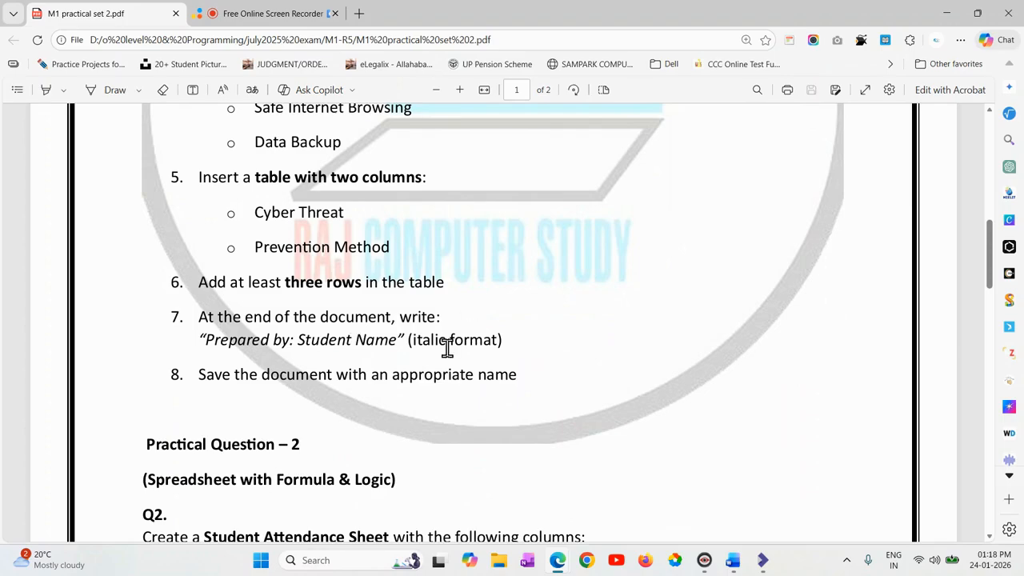
scroll(448, 347, down, 3)
scroll(447, 347, down, 4)
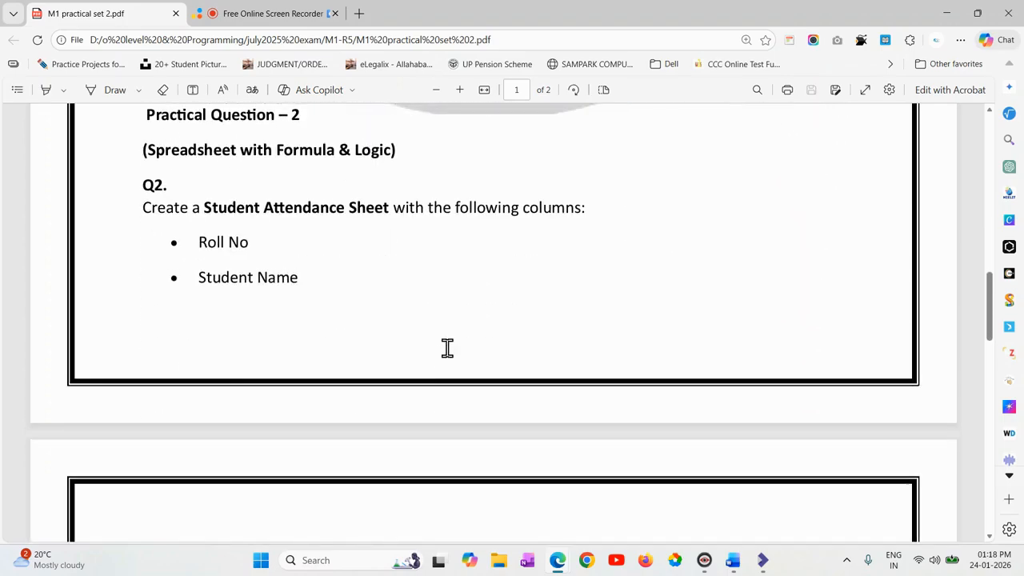
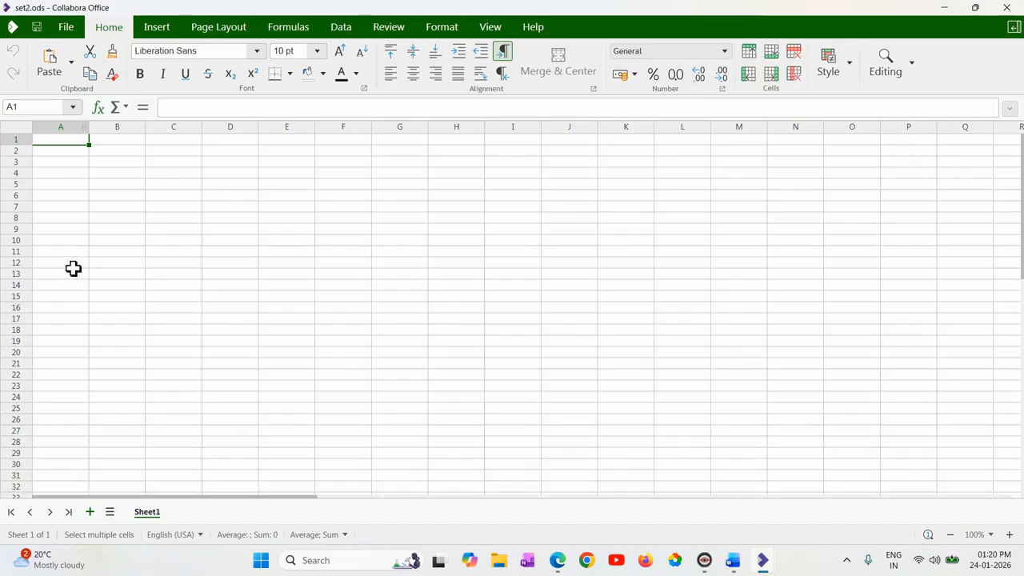
Enter the headers "Roll No", "Student Name", "Total Class" and "Attended Class" in cells A1 to D1.
text(Roll No)
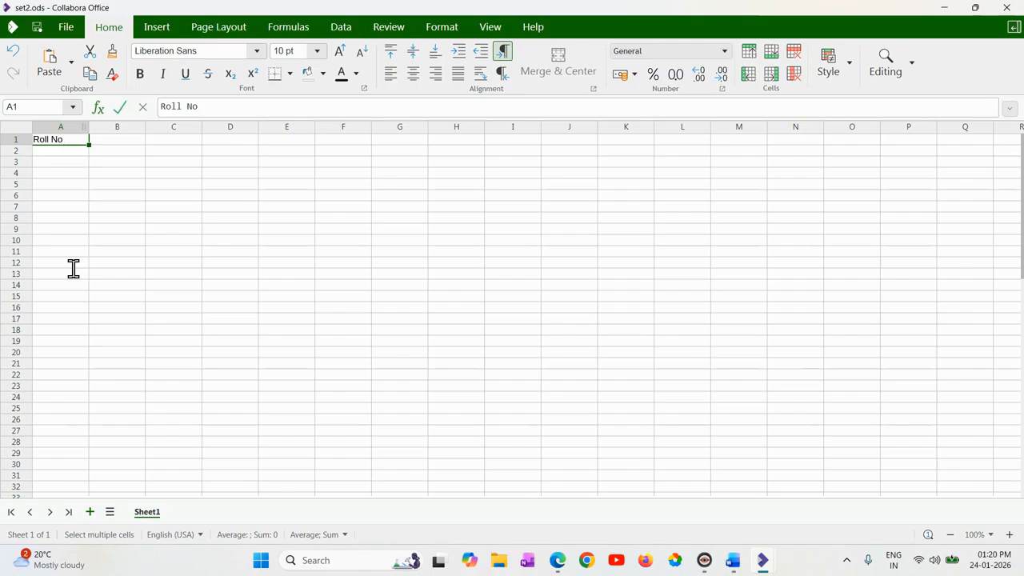
key(Tab)
text(Student Name)
key(Tab)
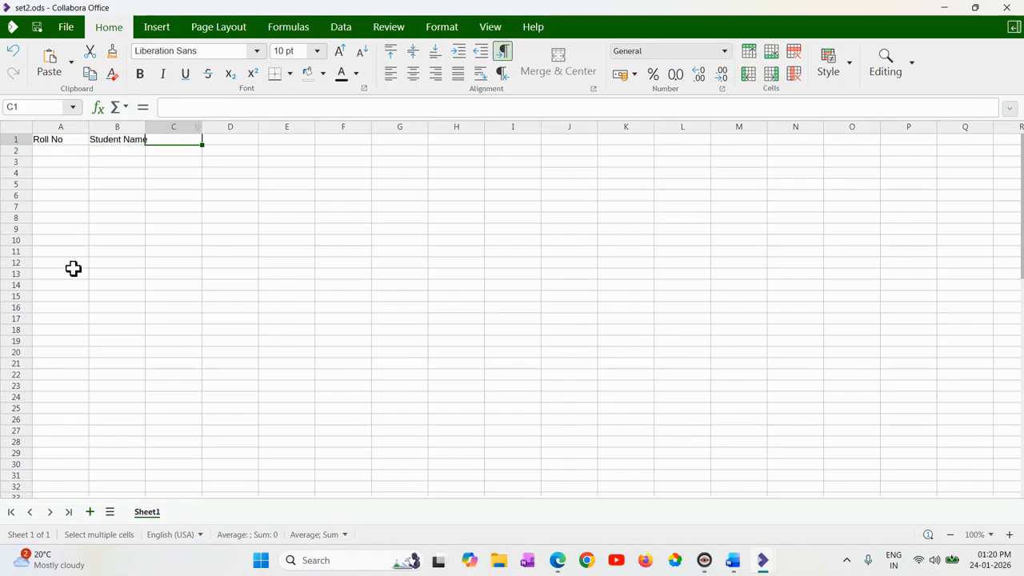
text(Total Class)
key(Tab)
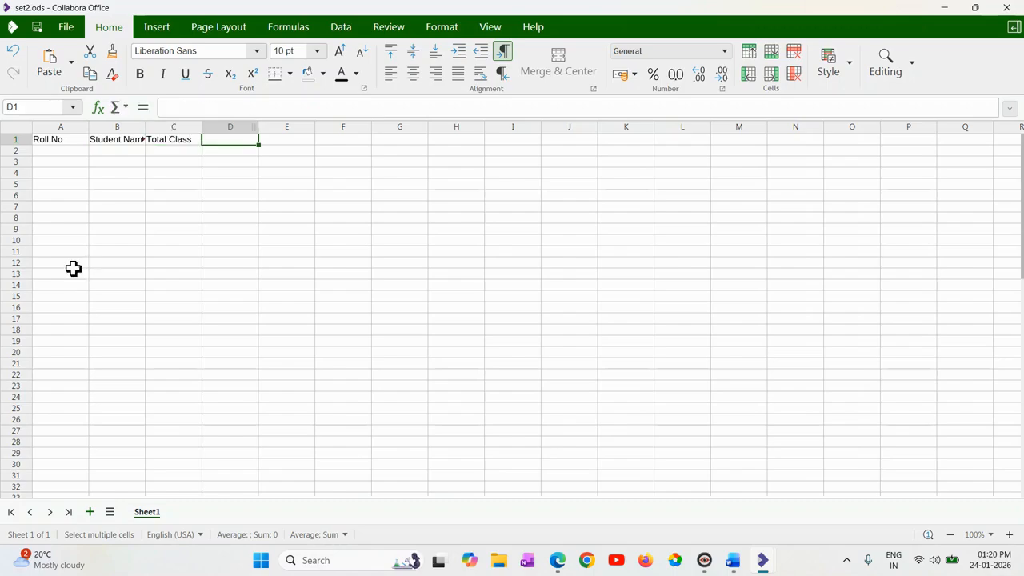
text(Attended Class)
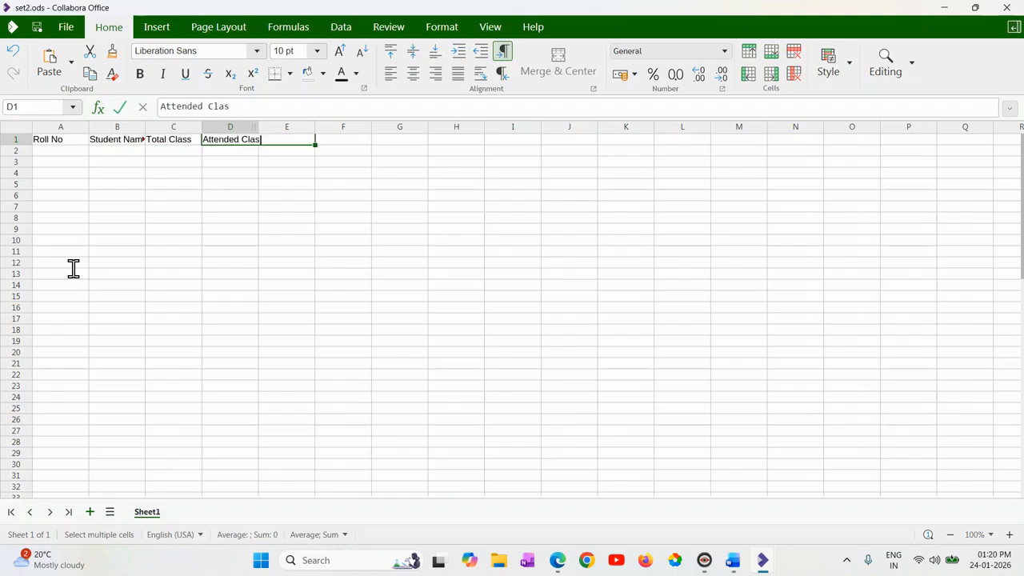
key(Tab)
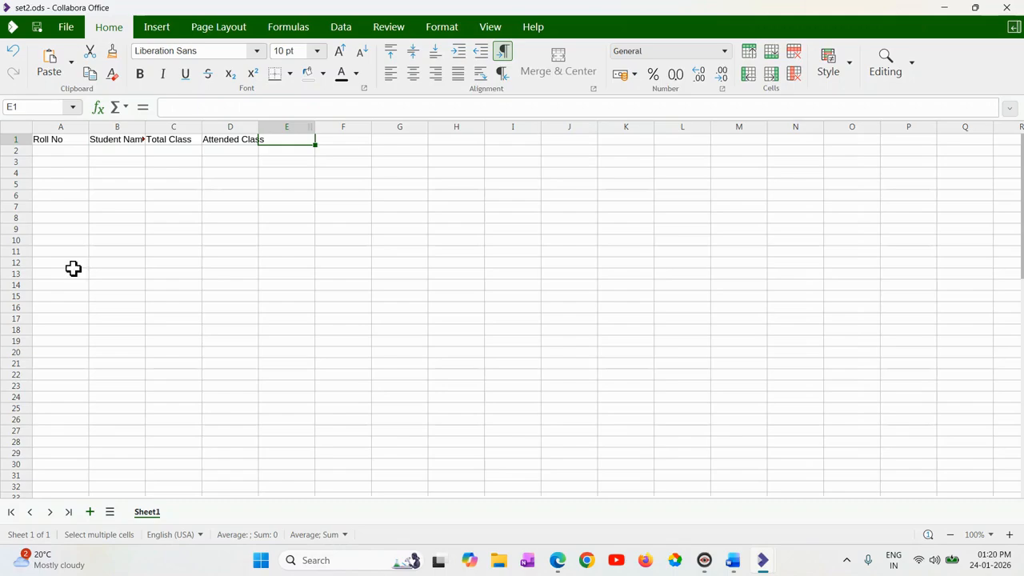
Add the headers "Attendance %" in E1 and "Status" in F1.
text(t)
text(tenc)
text(dance %)
key(Tab)
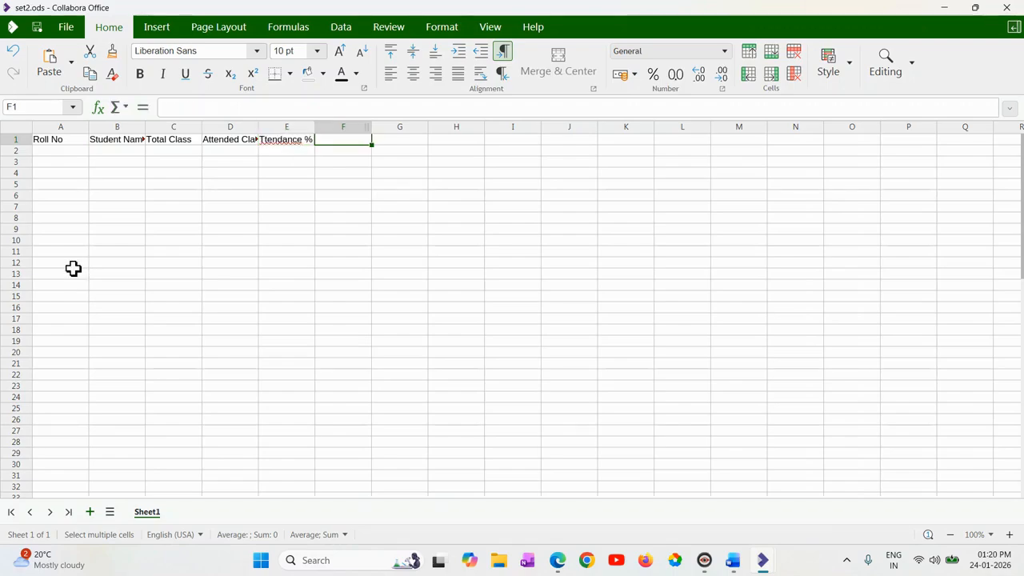
double_click(266, 140)
text(T)
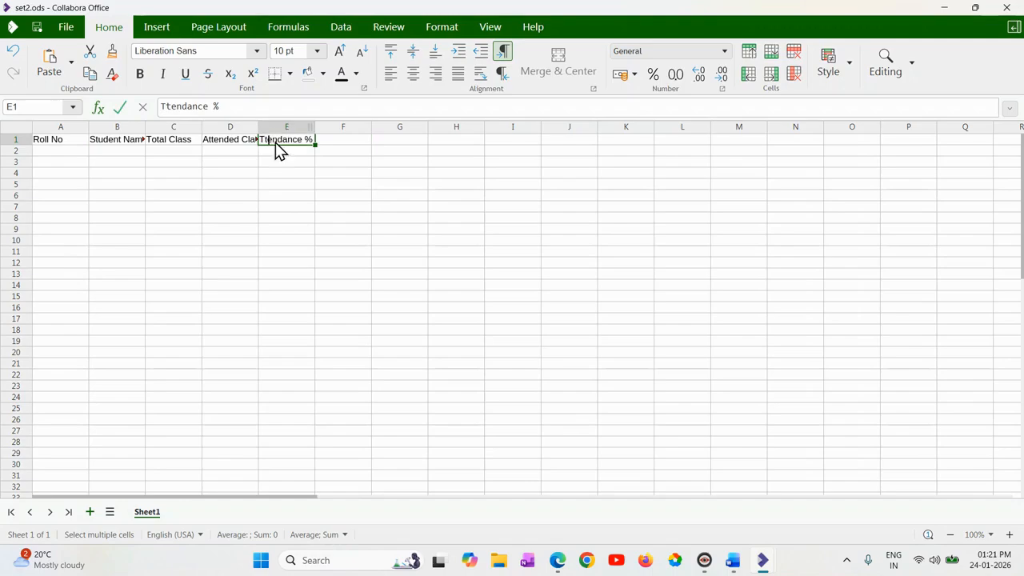
key(BackSpace)
text(At)
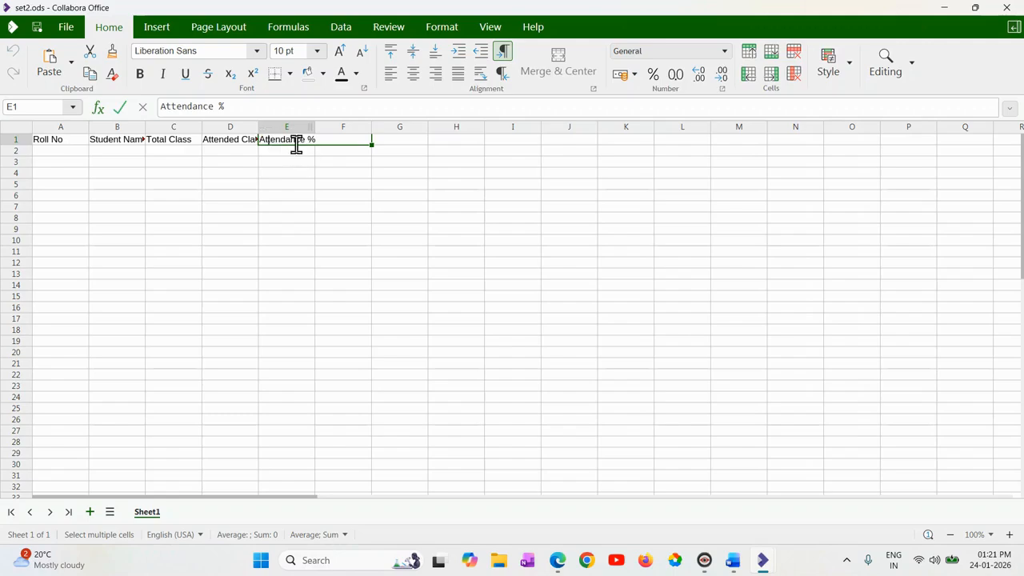
key(Tab)
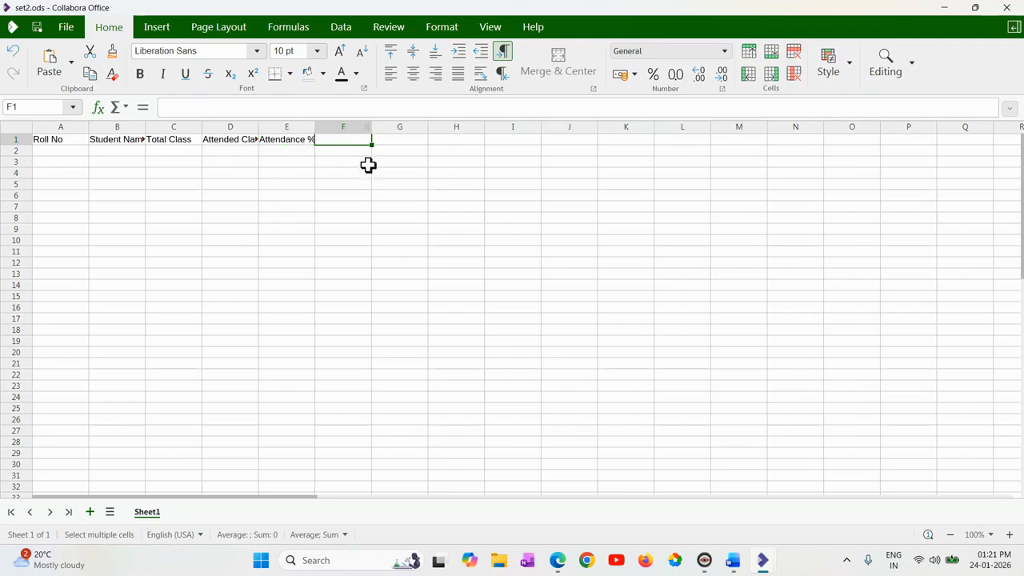
text(Status)
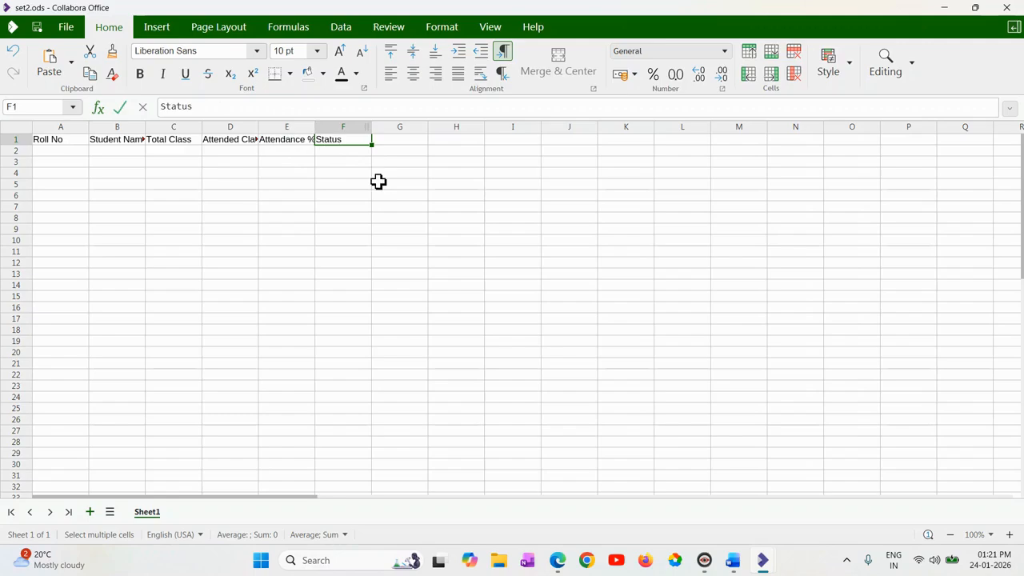
click(378, 182)
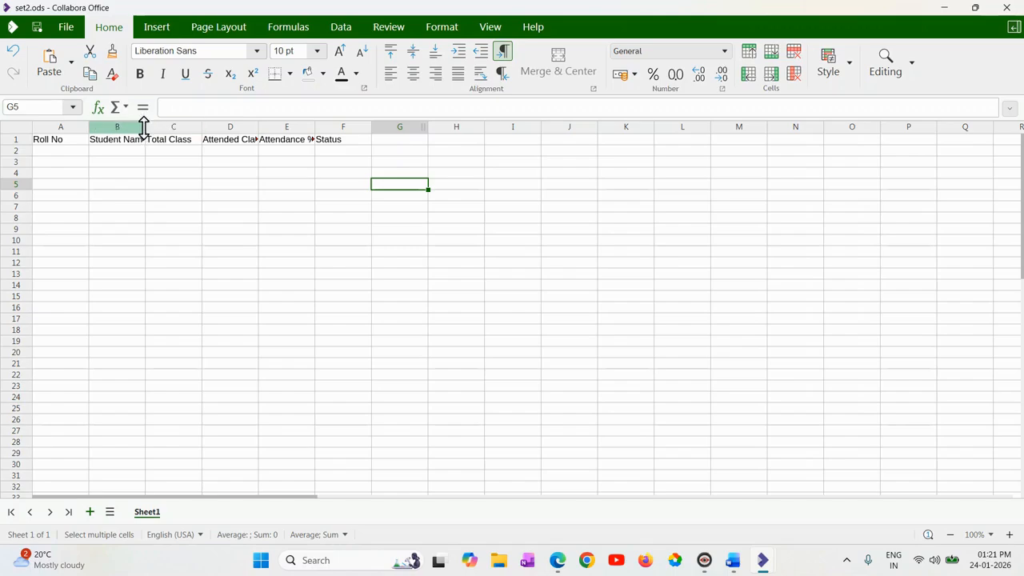
Widen the Student Name, Attended Class and Attendance % columns so their headers fit fully.
drag(146, 126, 169, 127)
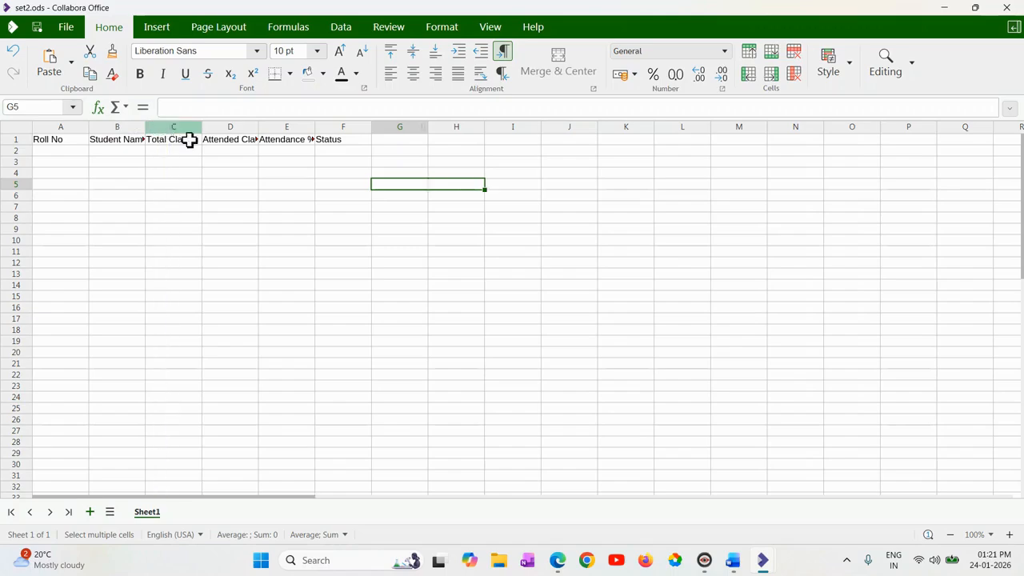
drag(282, 127, 366, 128)
scroll(334, 164, up, 3)
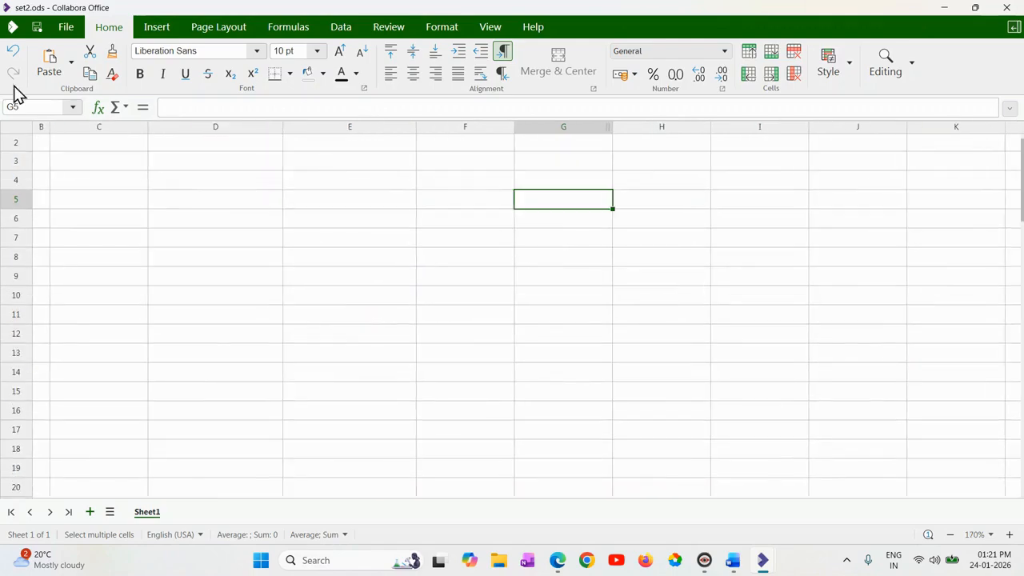
click(110, 160)
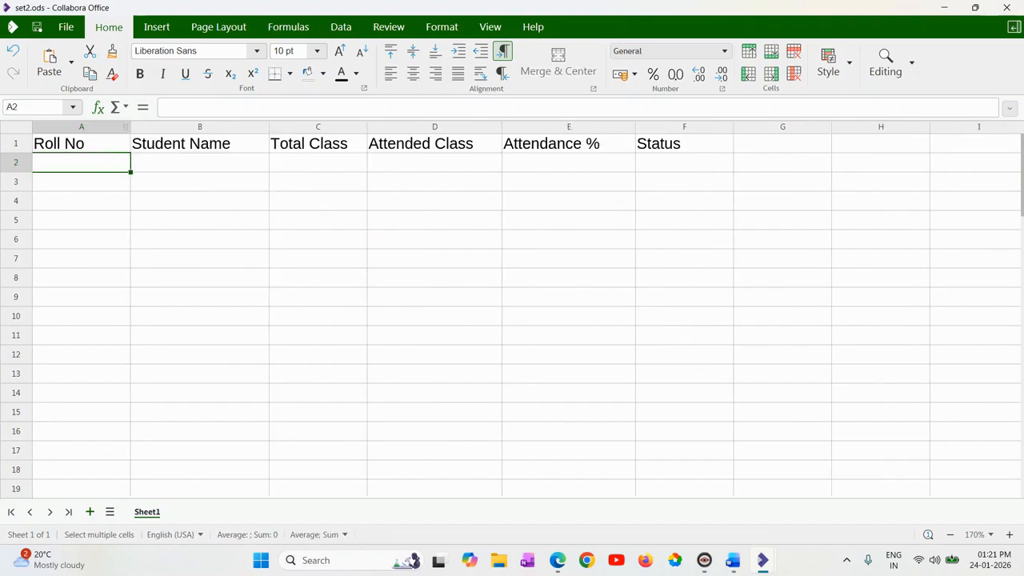
click(455, 165)
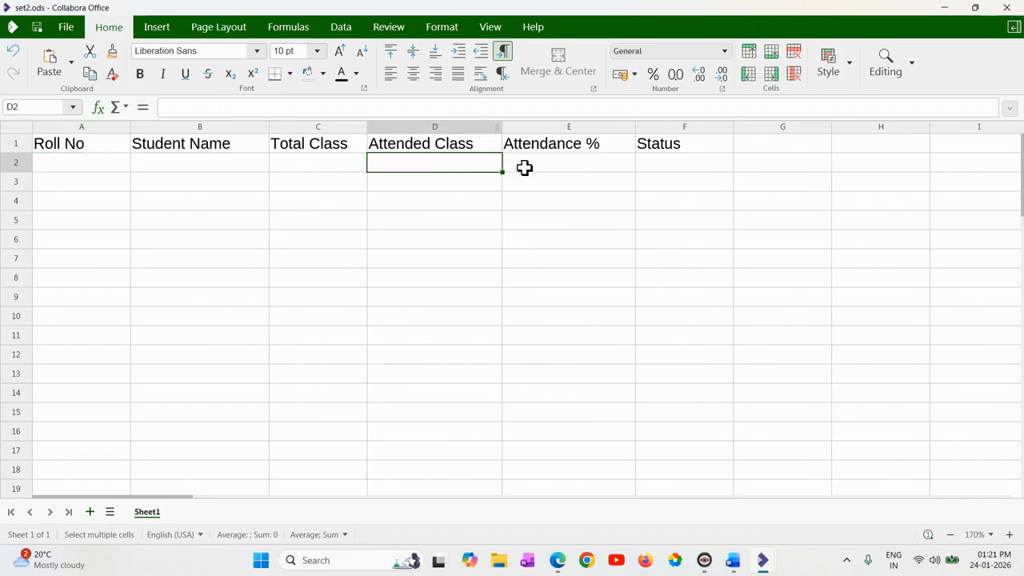
click(564, 163)
click(444, 164)
click(549, 168)
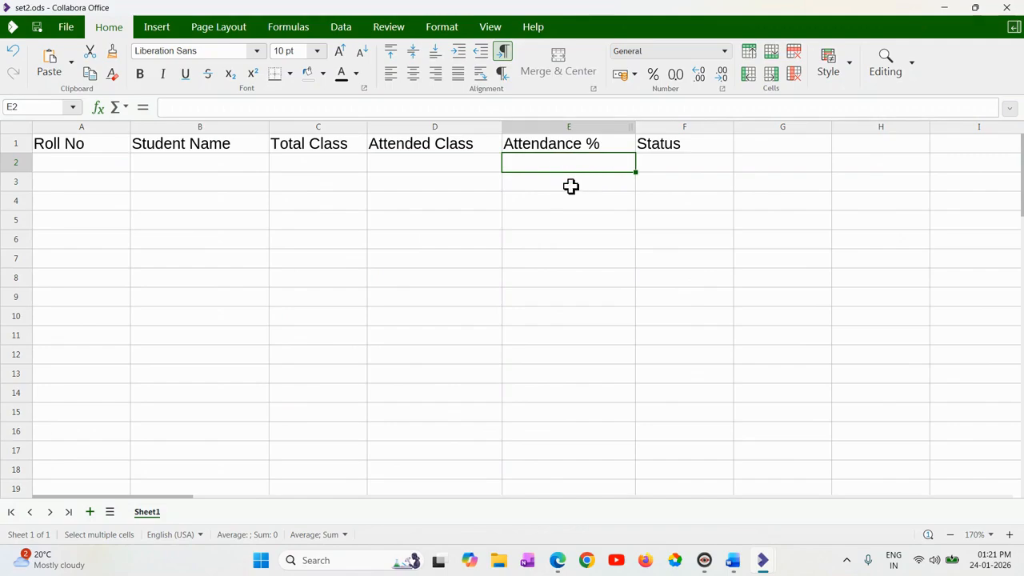
Fill row 2 with the student's roll number and name, 30 total classes and 14 attended classes.
click(81, 164)
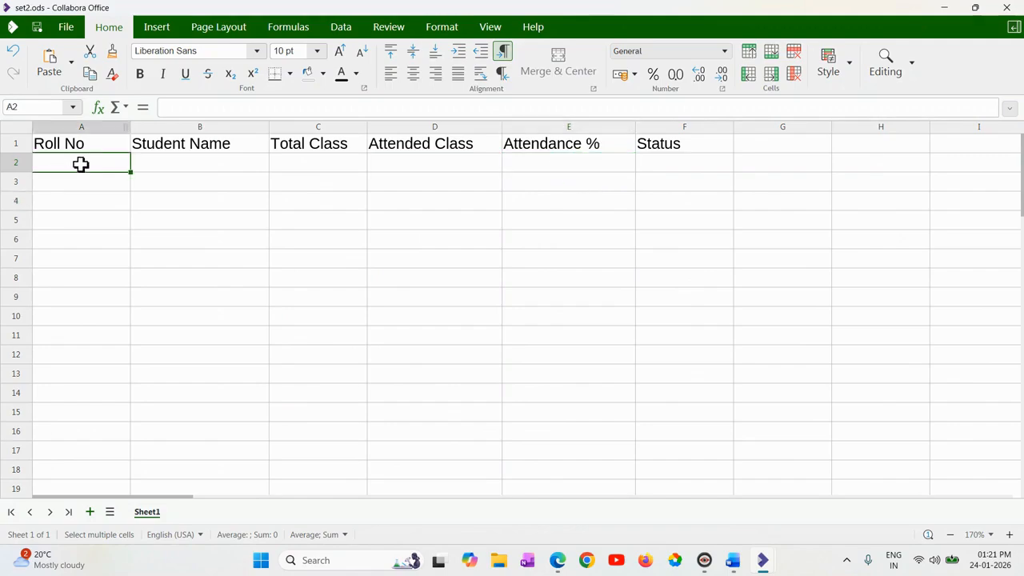
text(011)
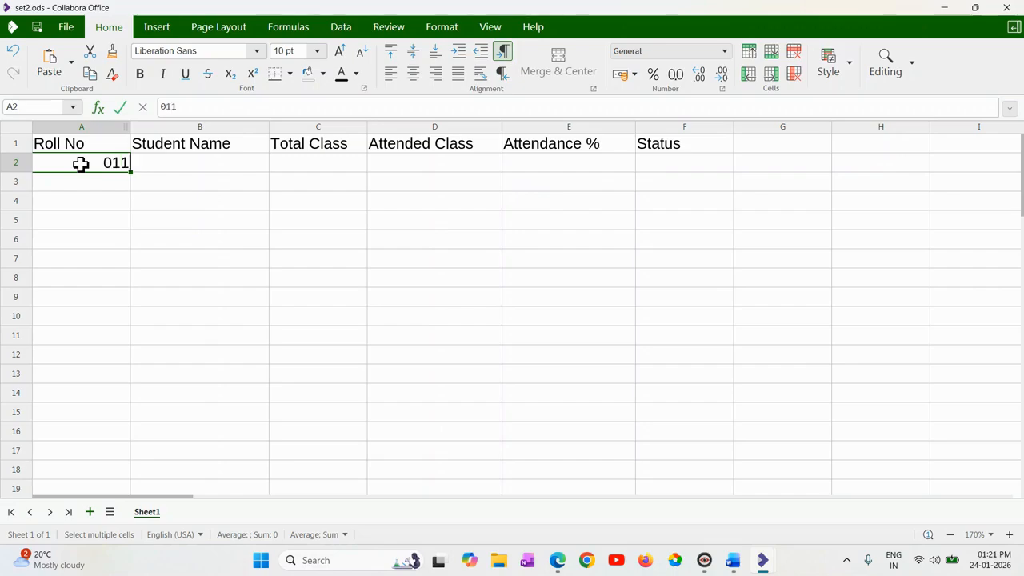
key(Tab)
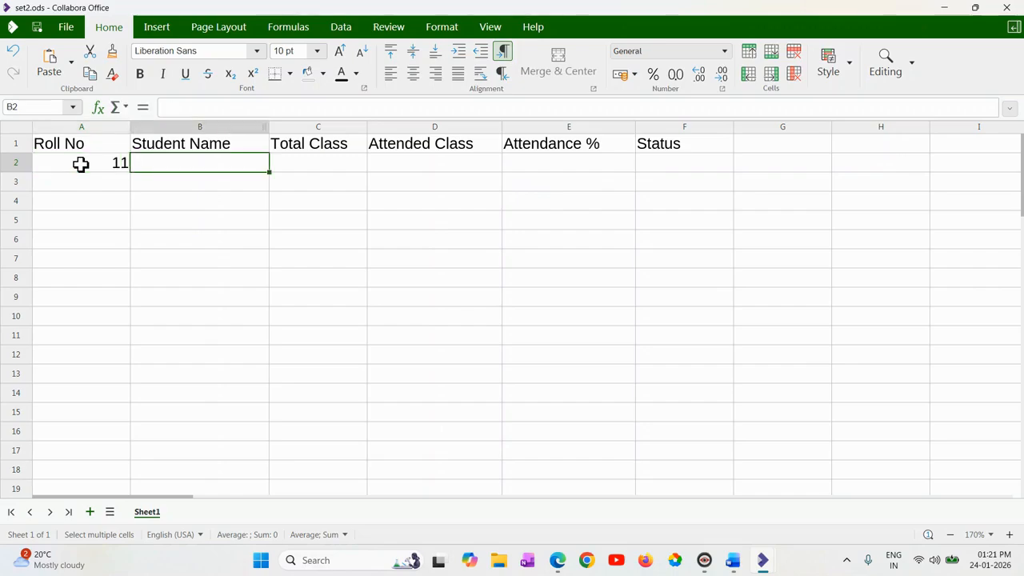
text(Abhi)
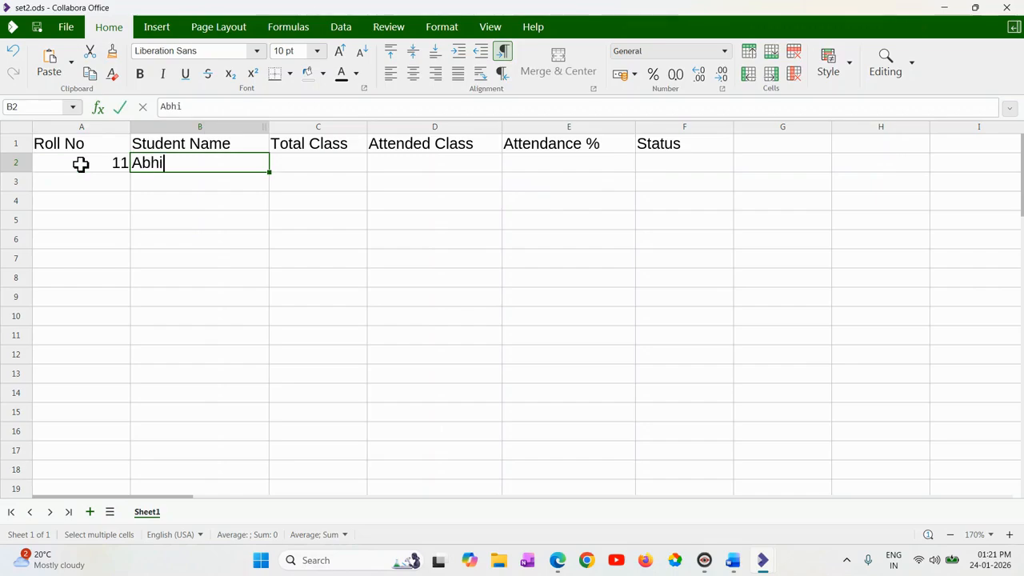
key(Tab)
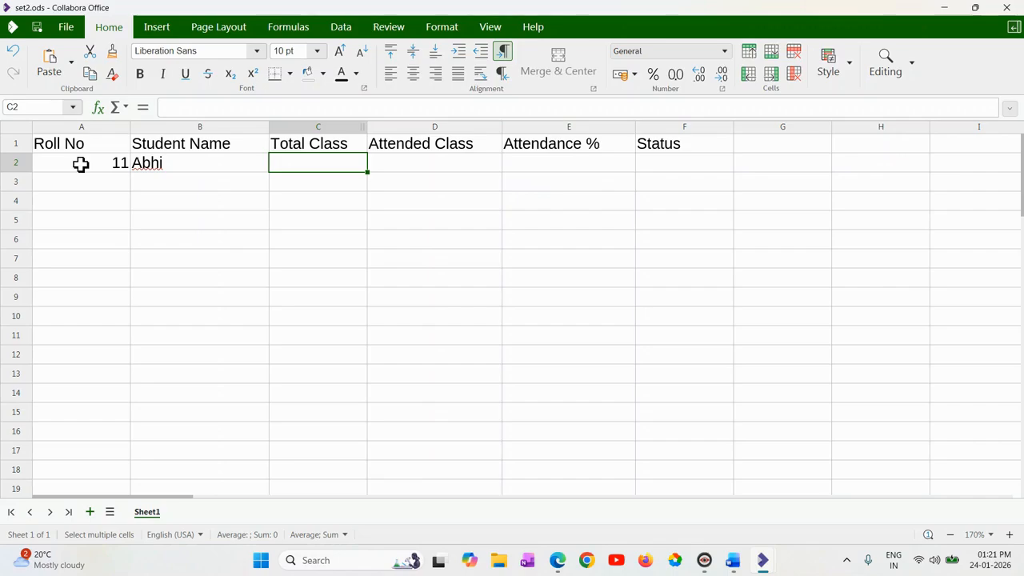
text(30)
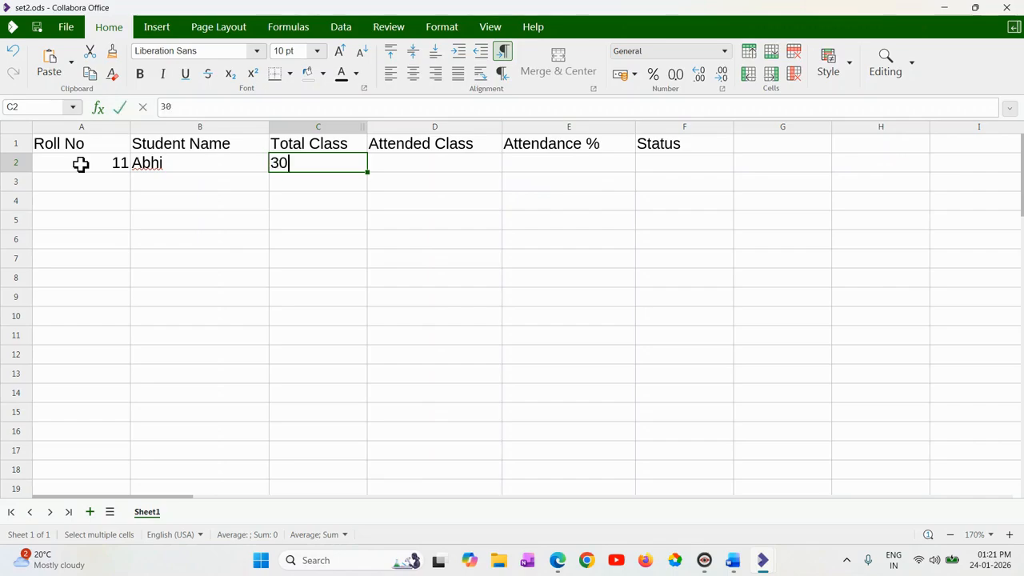
key(Tab)
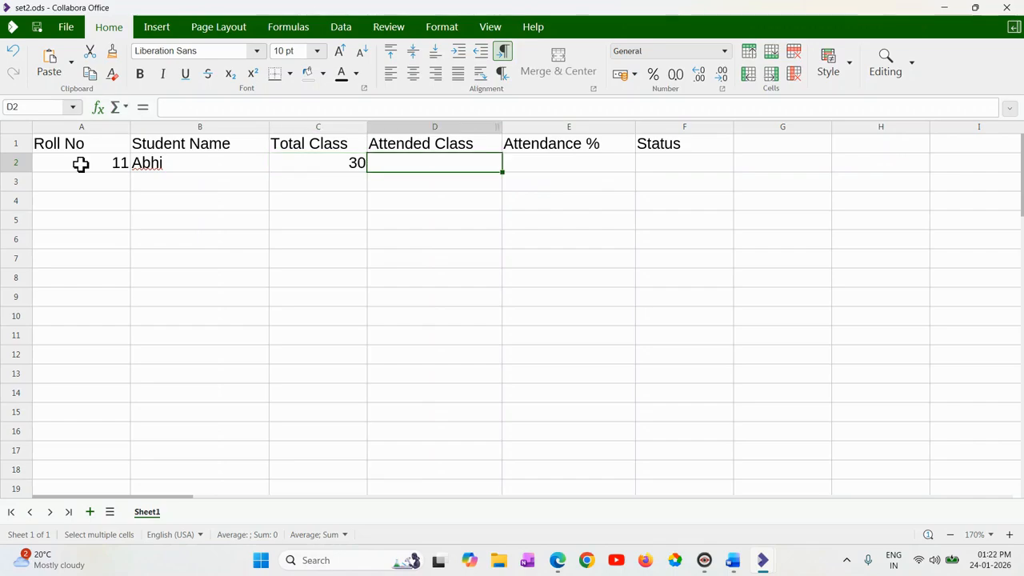
text(14)
key(Tab)
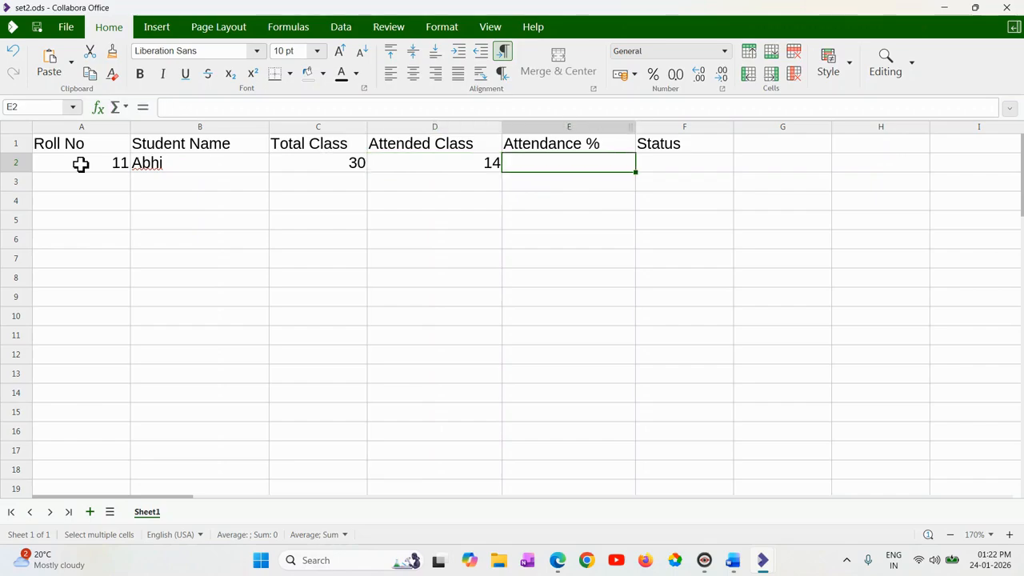
Calculate the attendance percentage in E2 with the formula =(D2/C2)*100 and select the result cell.
text(=()
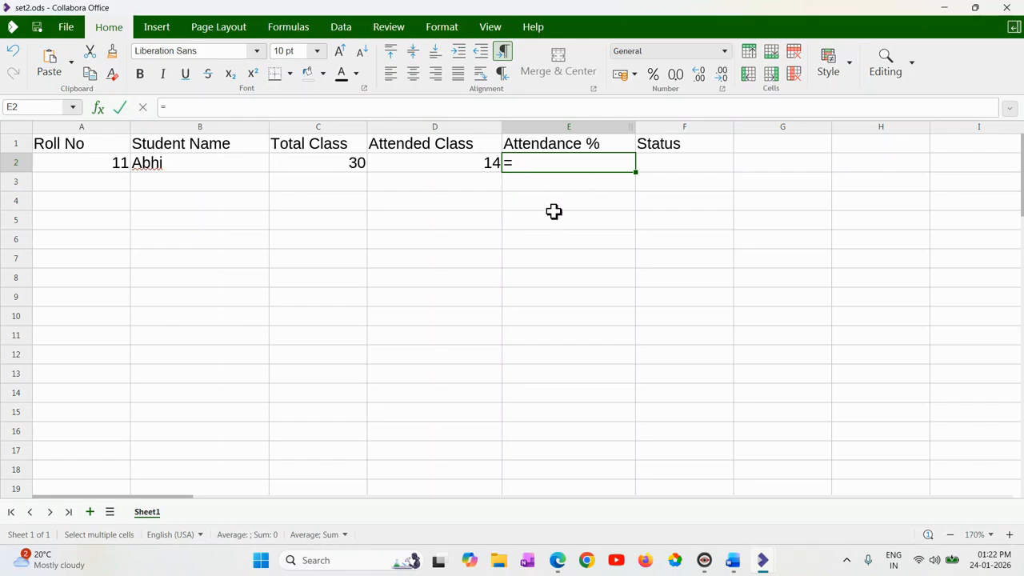
click(444, 168)
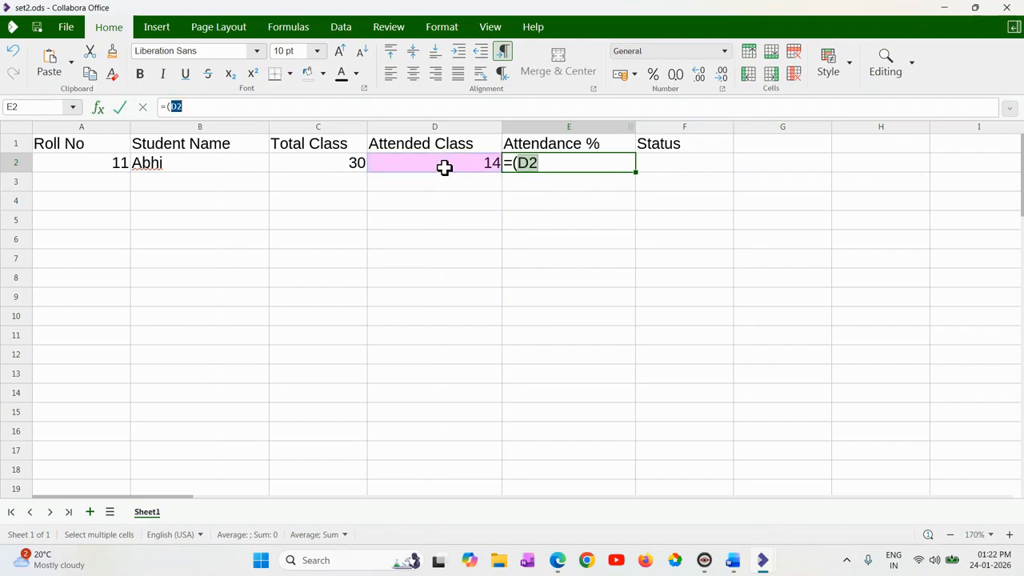
text(/)
click(343, 167)
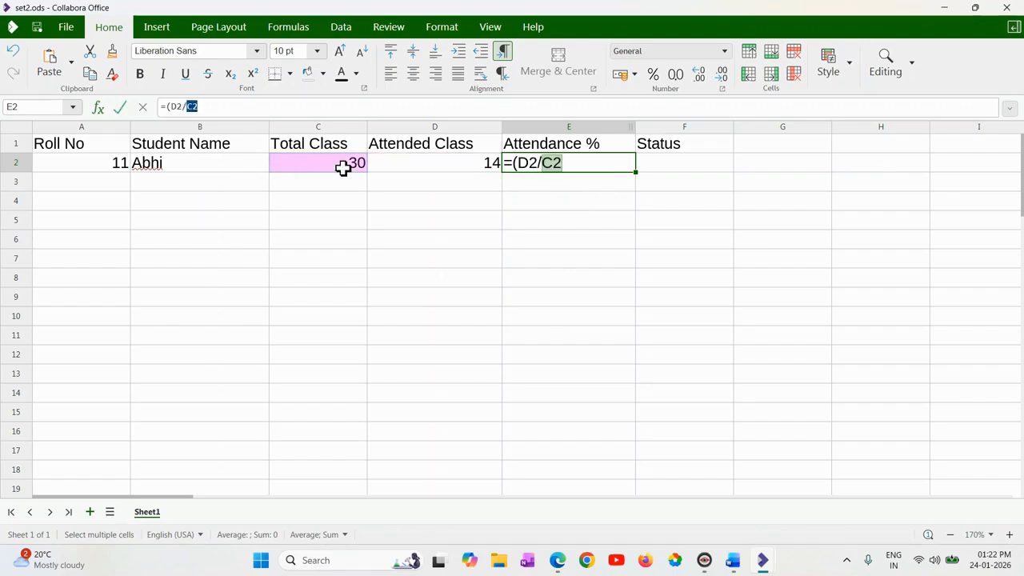
text()*100)
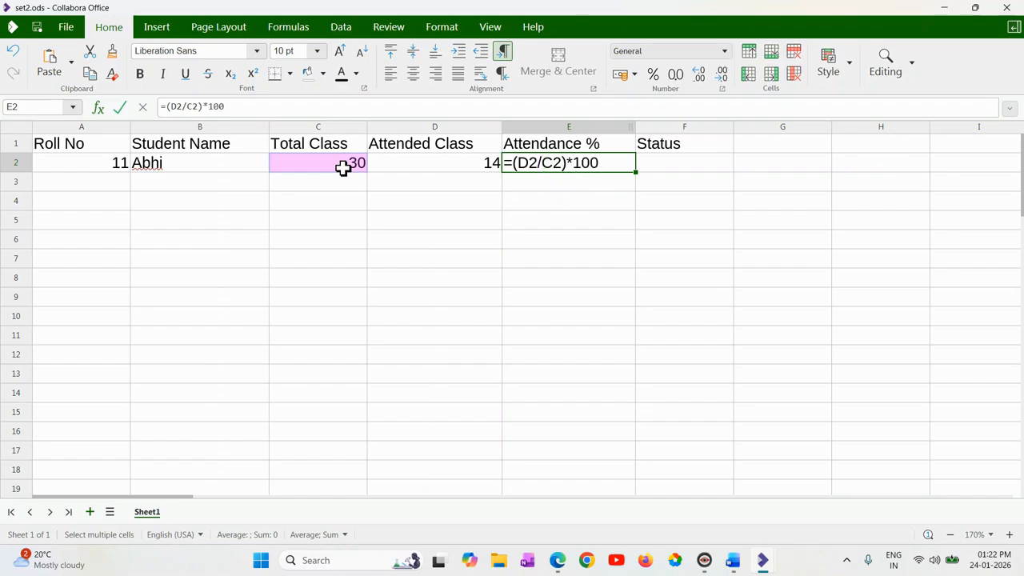
key(Return)
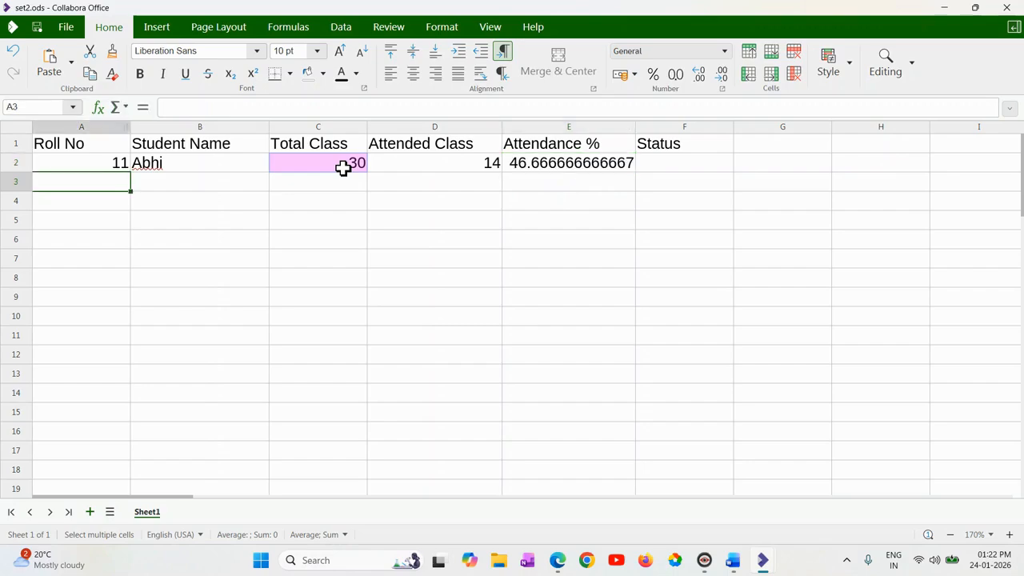
click(548, 163)
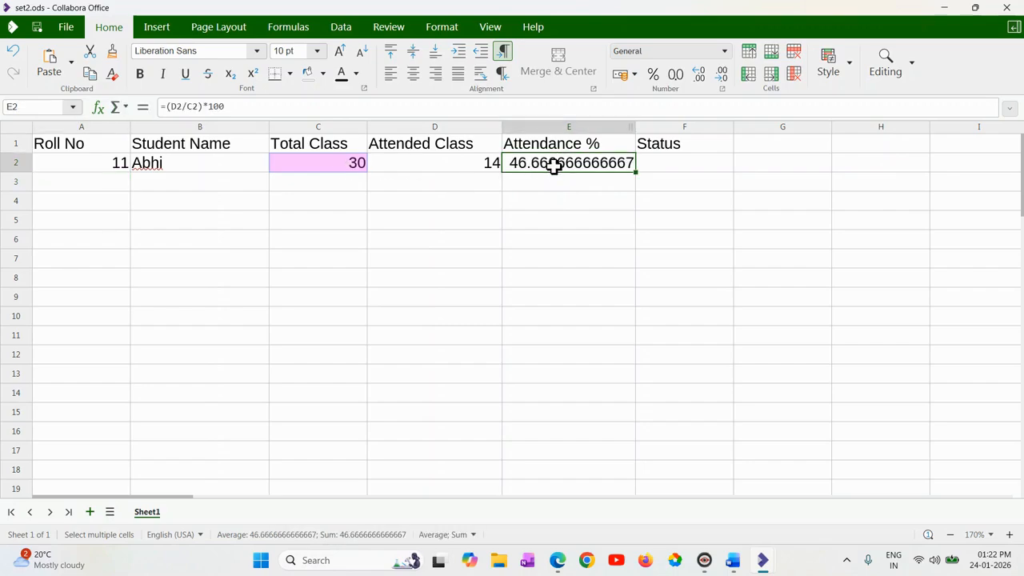
Switch to "M1 practical set 2.pdf" in Edge and review the Practical Question 2 tasks for the attendance sheet.
click(557, 561)
click(480, 504)
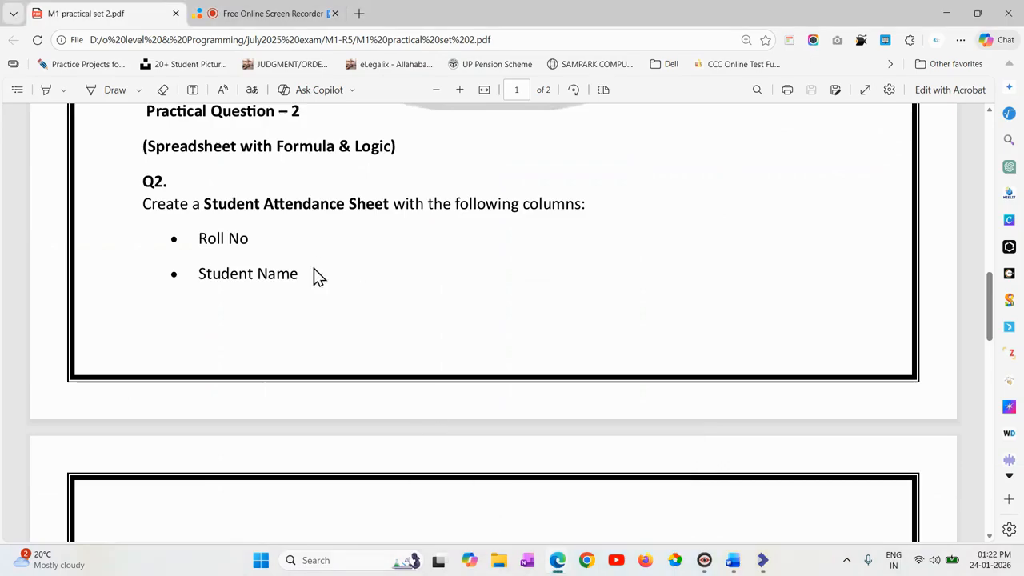
scroll(322, 256, down, 8)
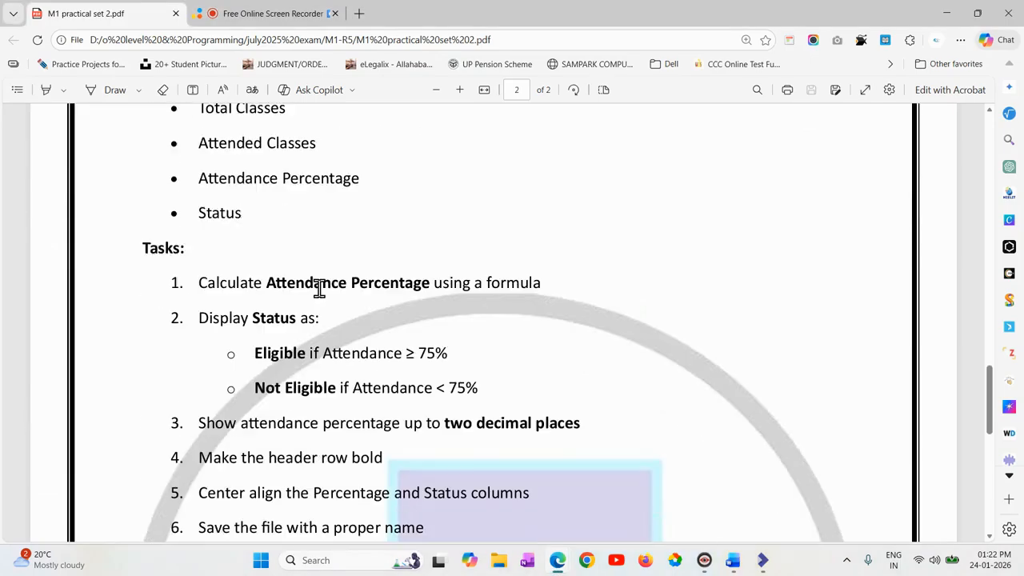
scroll(354, 233, down, 3)
scroll(355, 233, up, 2)
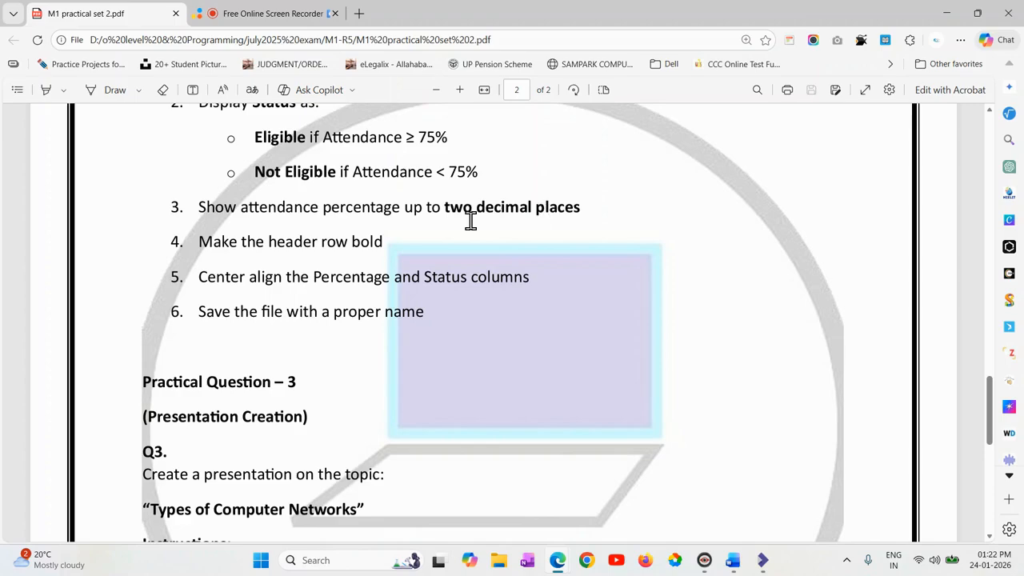
Switch back to set2.ods in Collabora Office and reduce the attendance percentage in E2 to two decimal places.
mouse_move(765, 562)
click(759, 500)
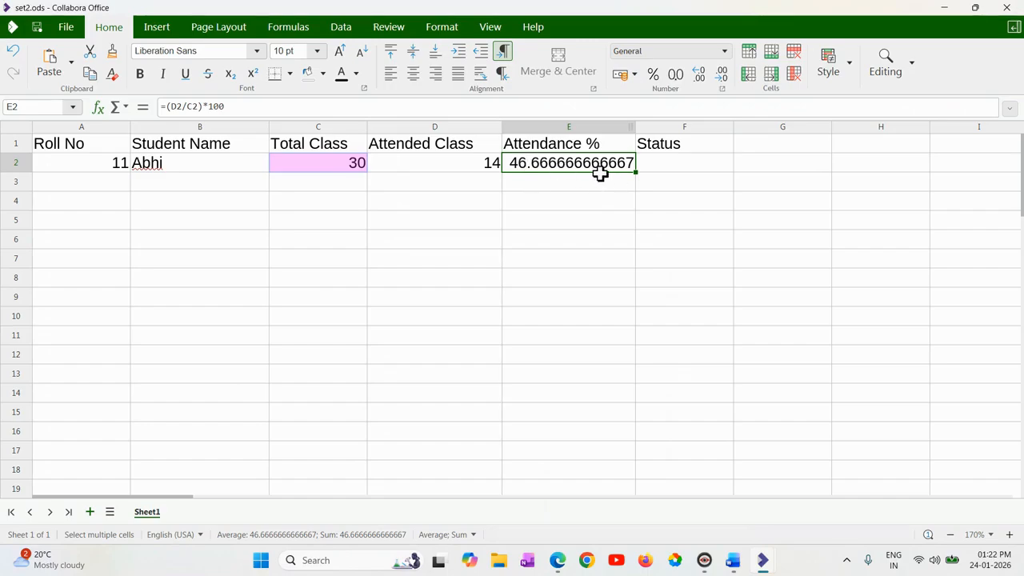
click(720, 83)
click(720, 83)
click(720, 82)
click(720, 82)
click(720, 82)
click(720, 82)
click(720, 82)
click(721, 82)
click(721, 83)
click(721, 82)
click(721, 82)
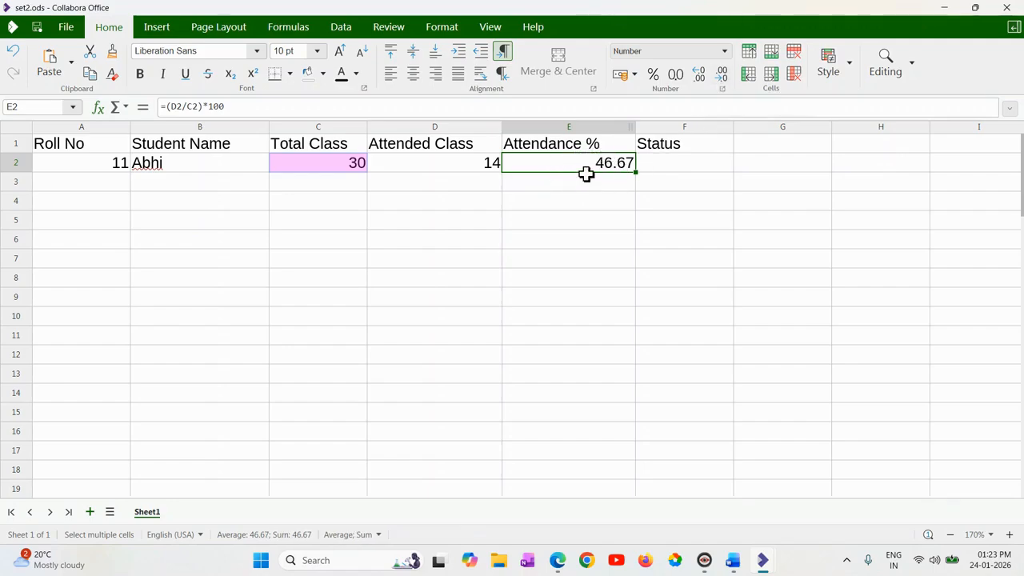
Enter the formula =IF(E2>=75,"Eligible","Not Eligible") in F2 for the student's status and check it against the attendance percentage.
click(661, 163)
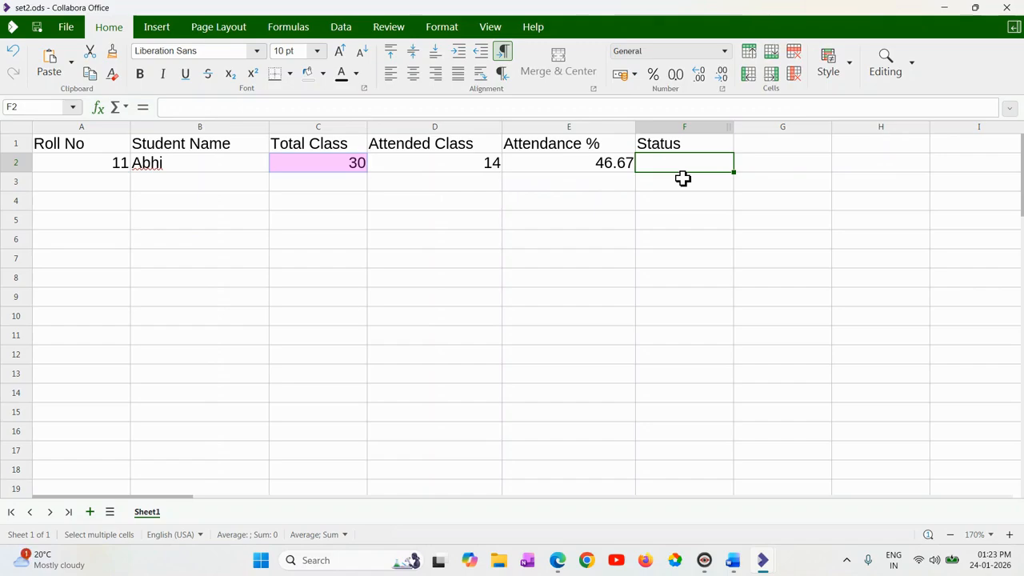
text(=if()
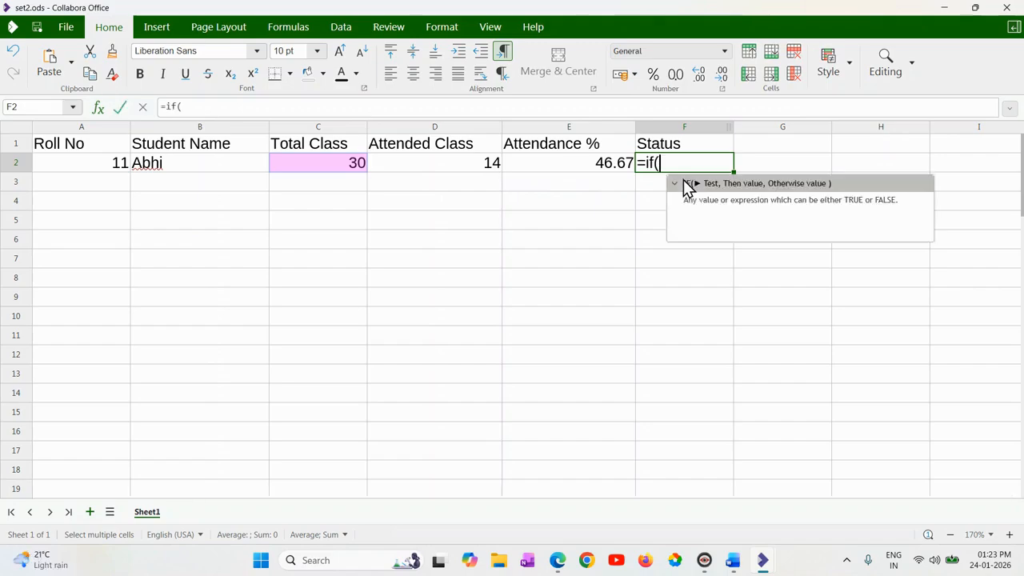
click(612, 166)
text(>=)
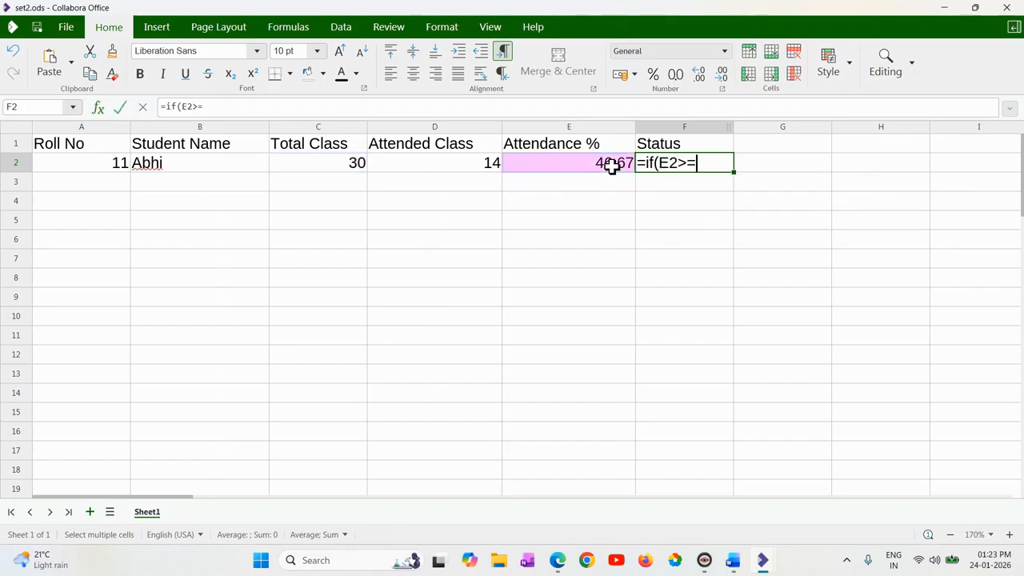
text(75,"Eligible","Not E)
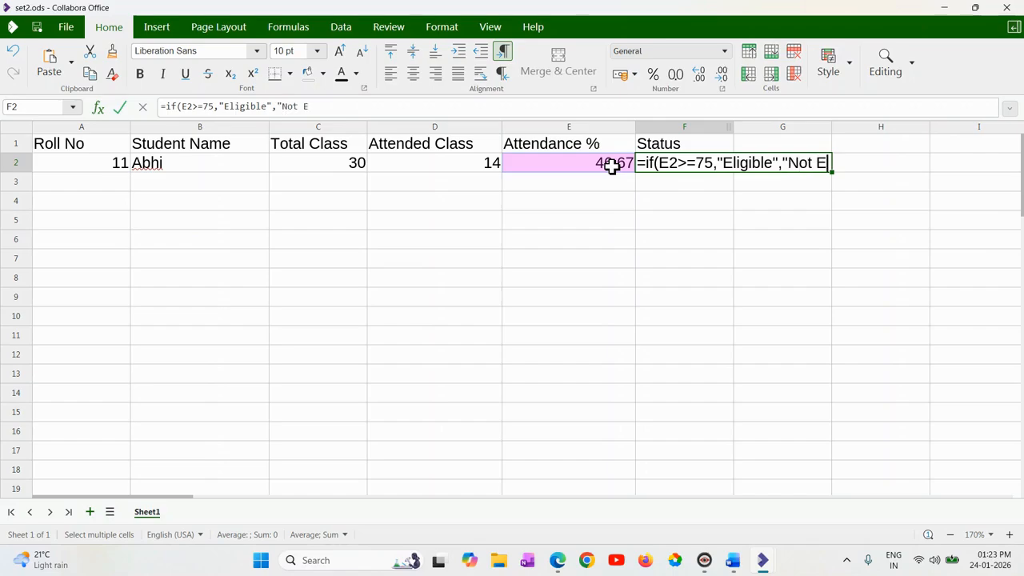
text(ligible)
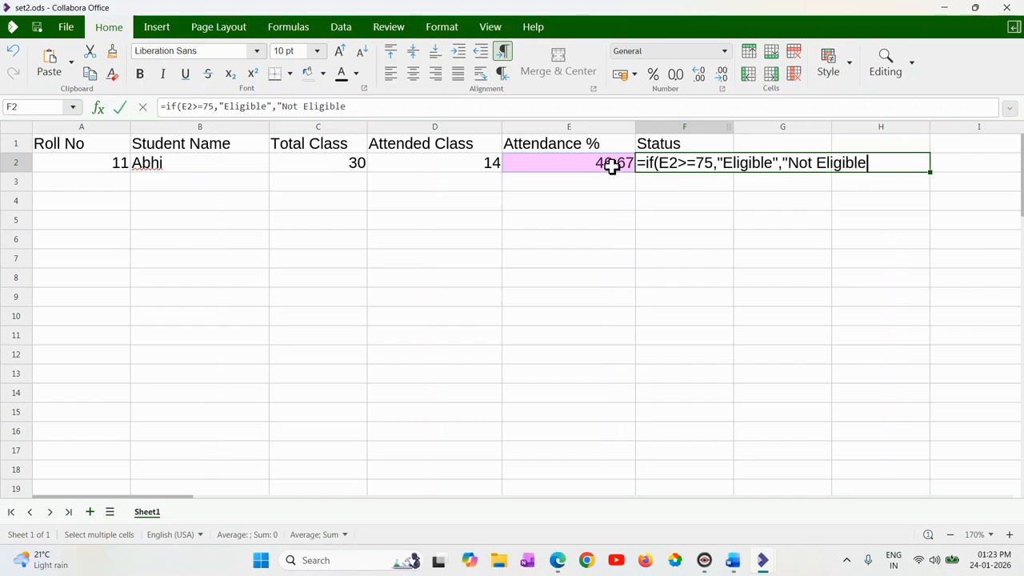
text("))
key(Return)
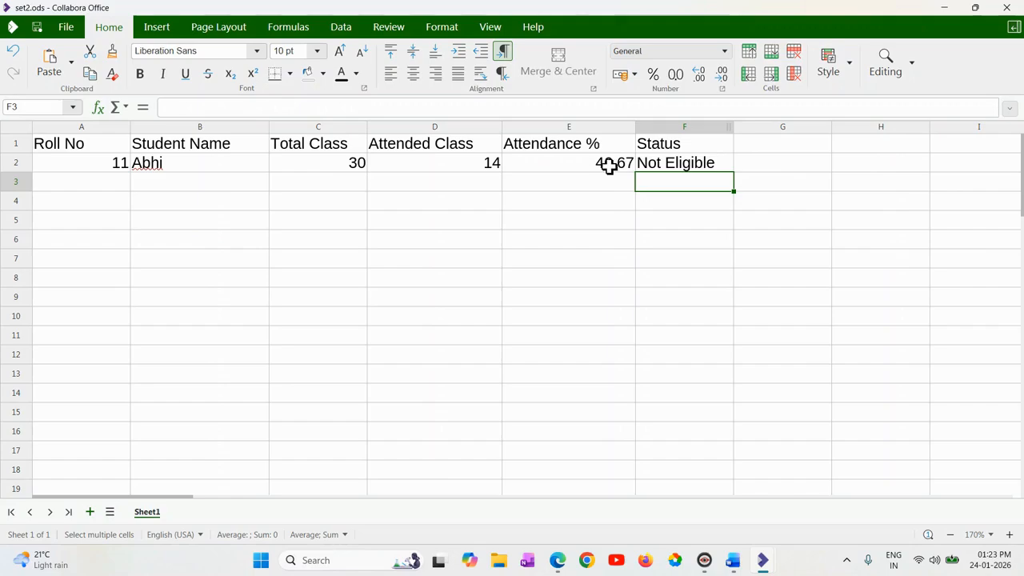
click(602, 166)
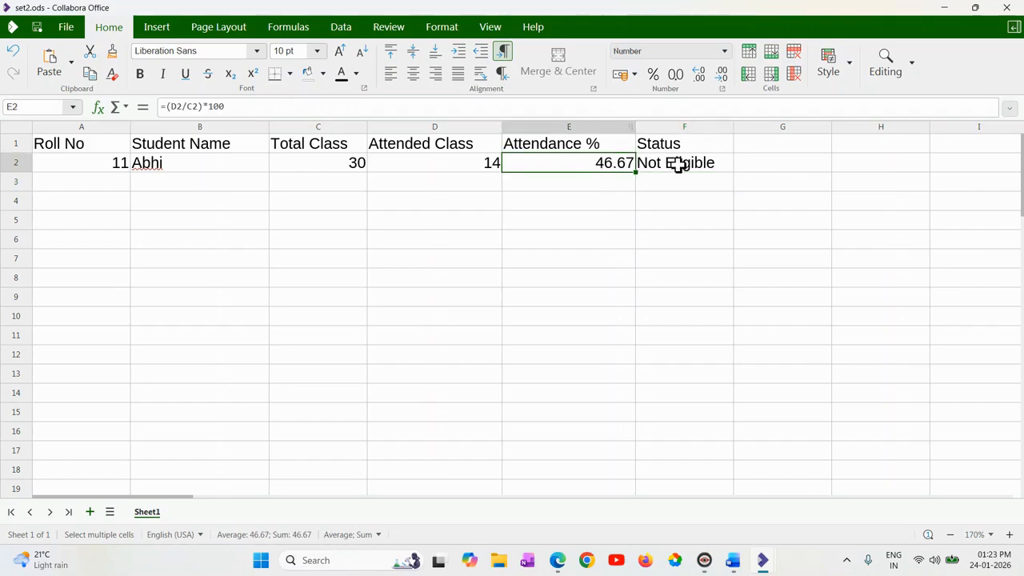
click(671, 165)
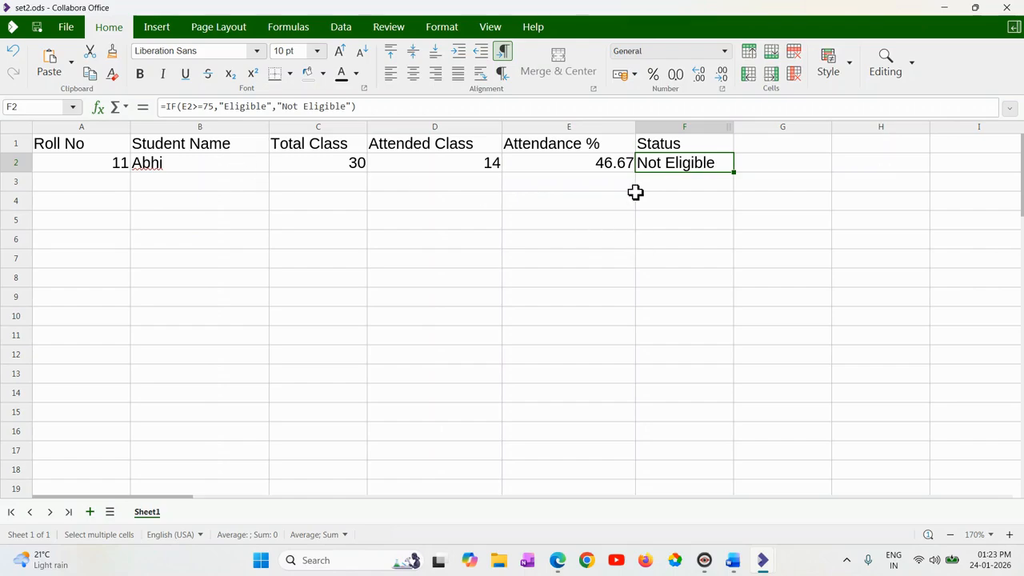
click(120, 185)
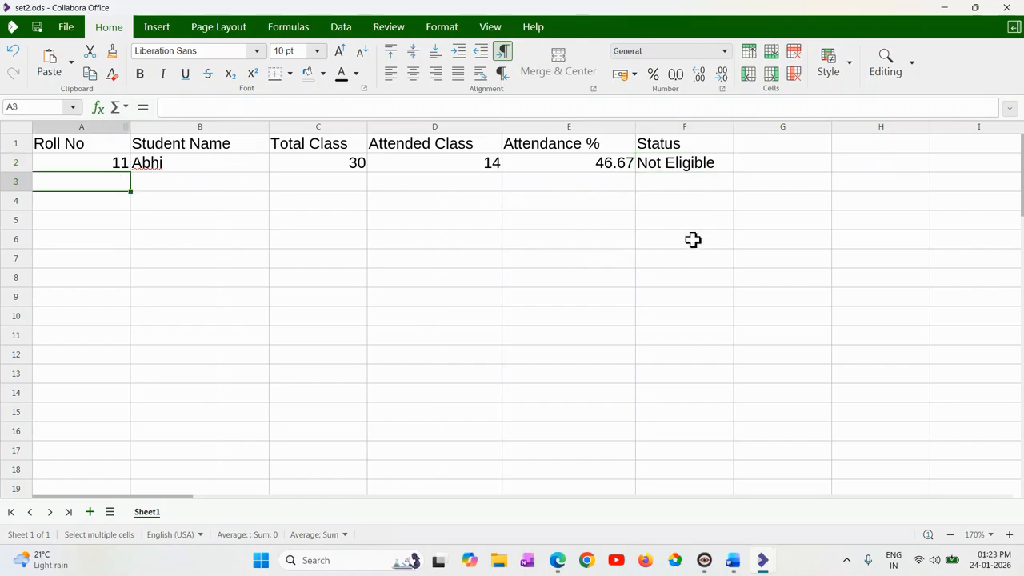
click(729, 165)
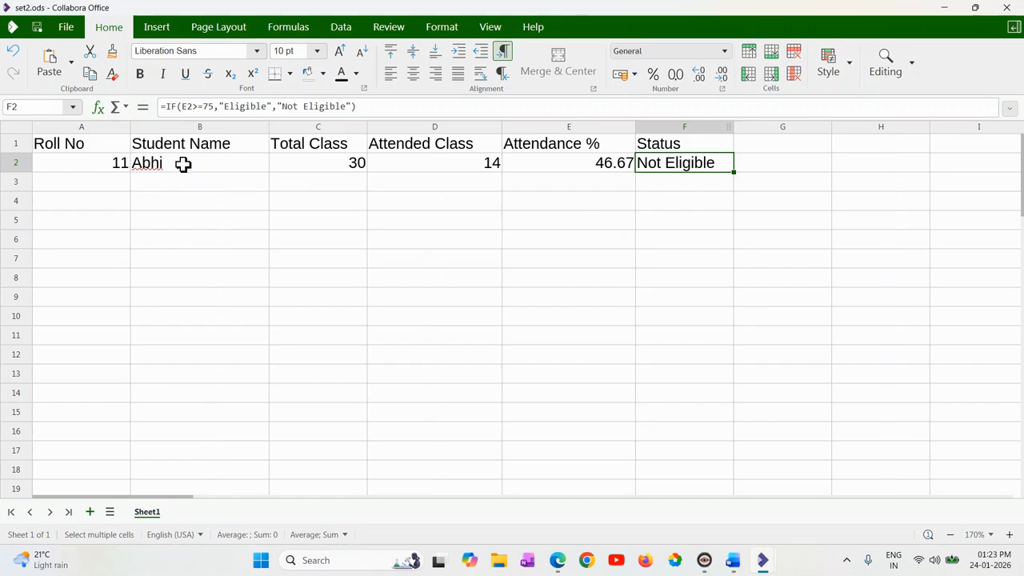
Make the header row A1:F1 bold.
drag(80, 144, 661, 152)
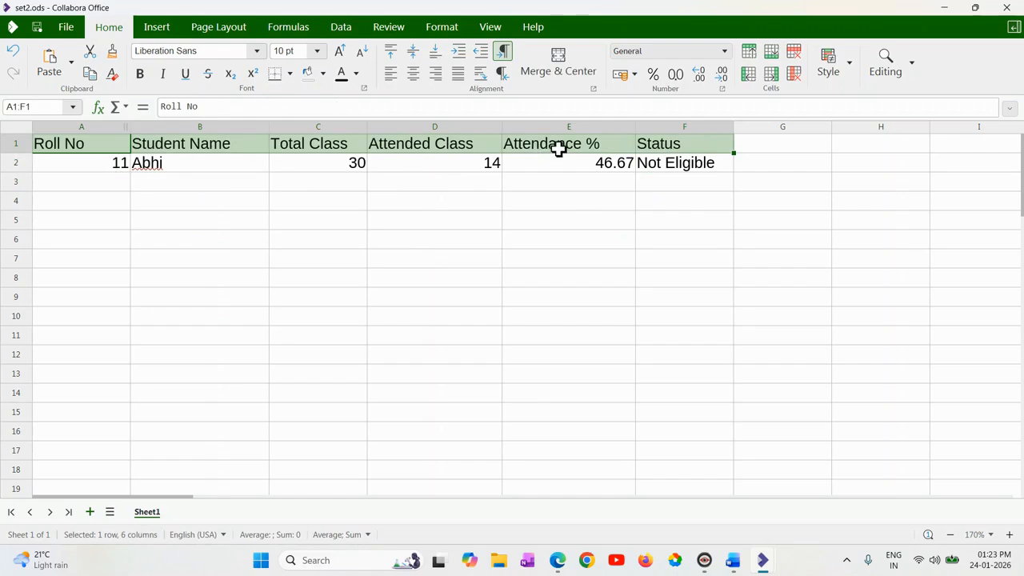
click(141, 82)
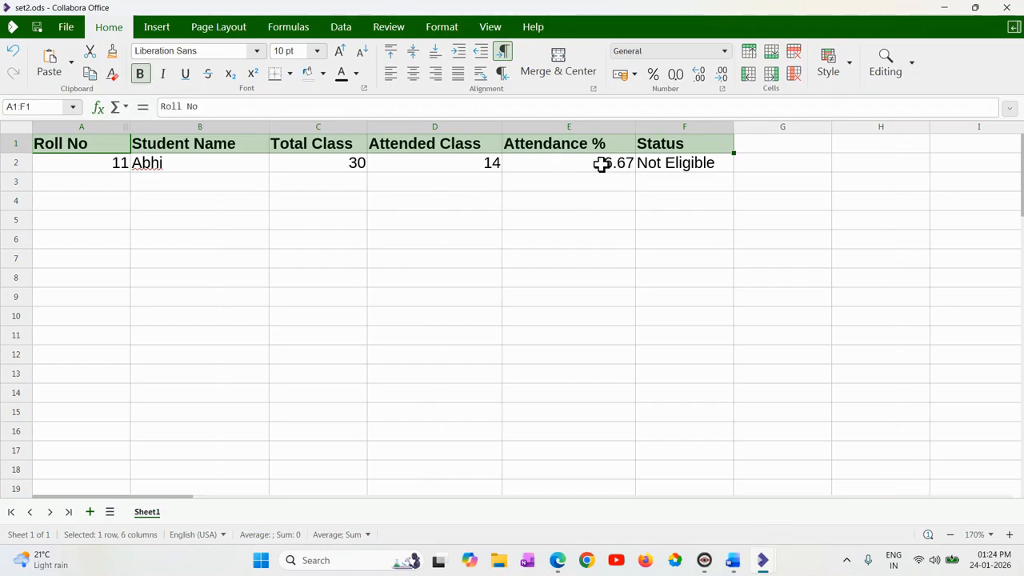
click(549, 251)
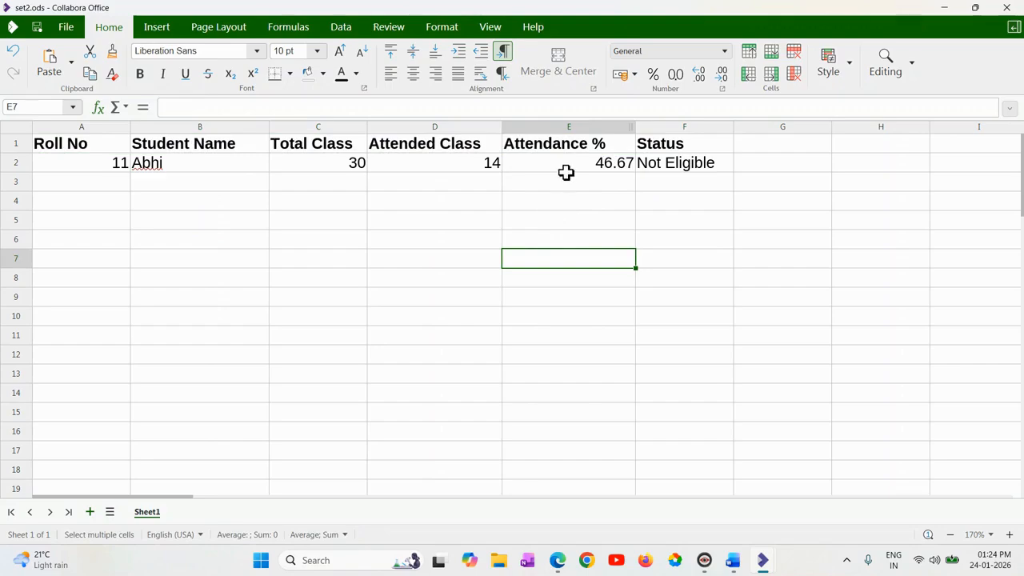
Center align the attendance percentage and status values in E2:F2.
drag(602, 163, 689, 164)
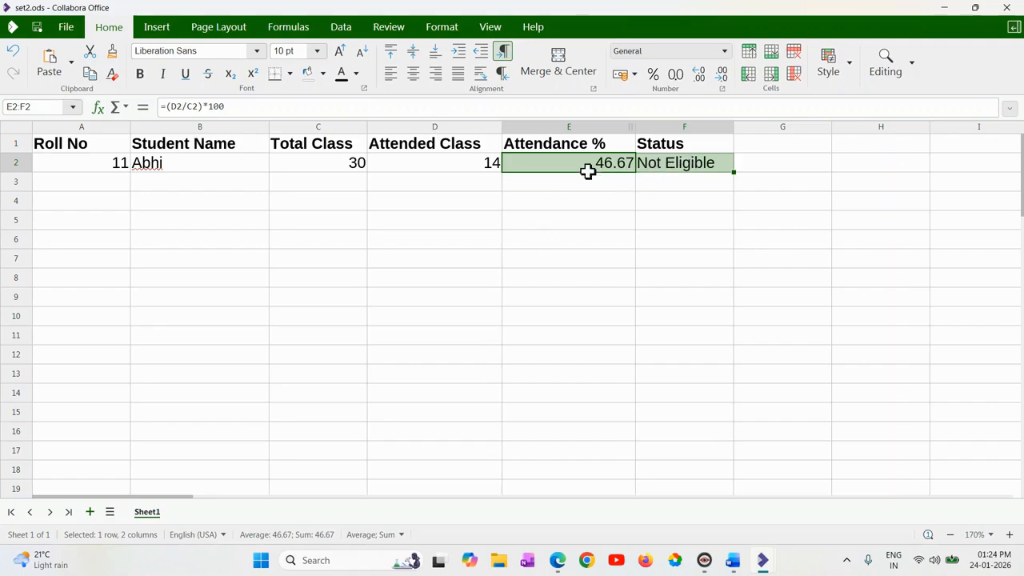
click(415, 79)
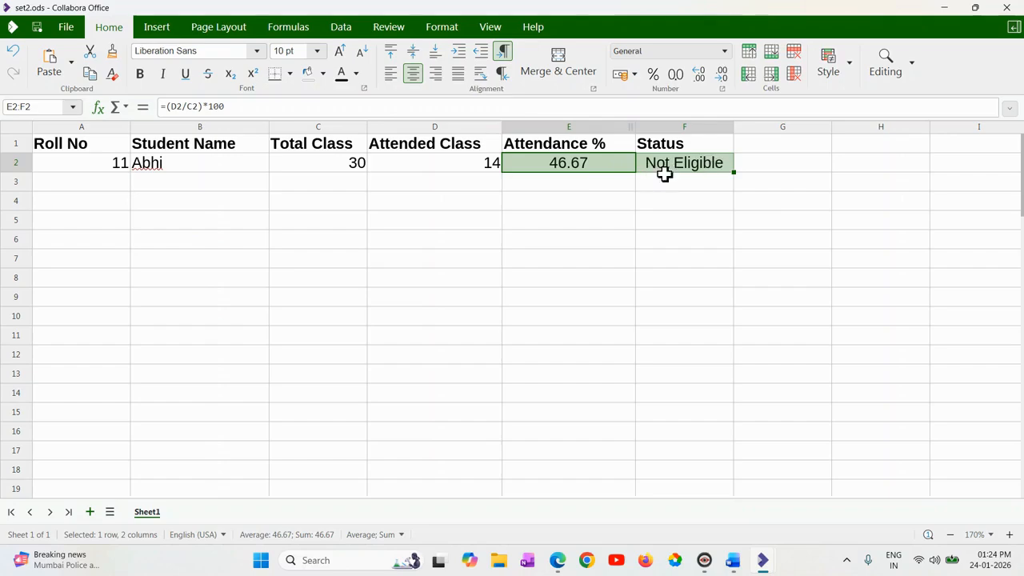
click(387, 295)
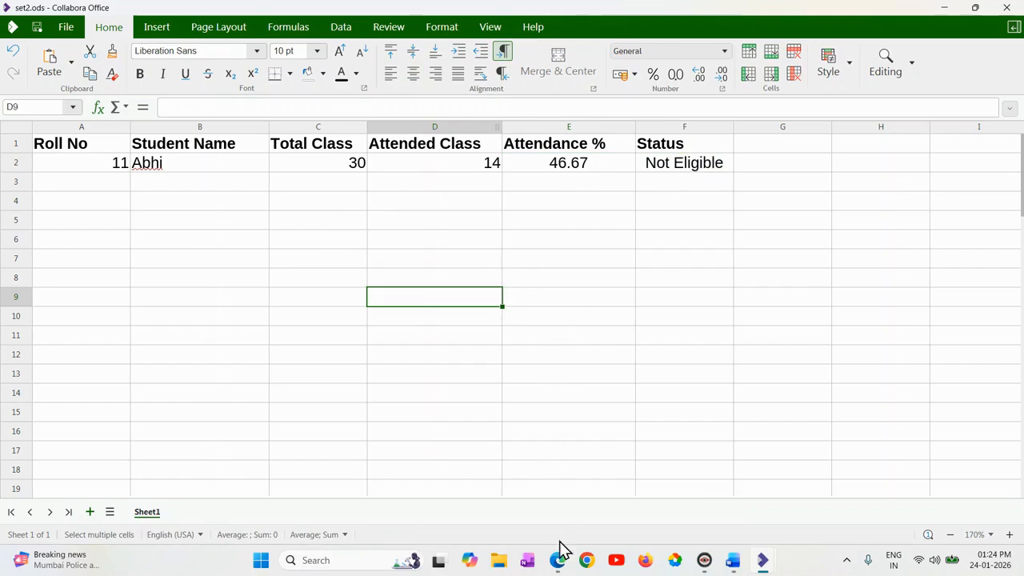
Switch to "M1 practical set 2.pdf" in Edge and review the Practical Question 3 instructions for the presentation.
mouse_move(558, 559)
click(518, 505)
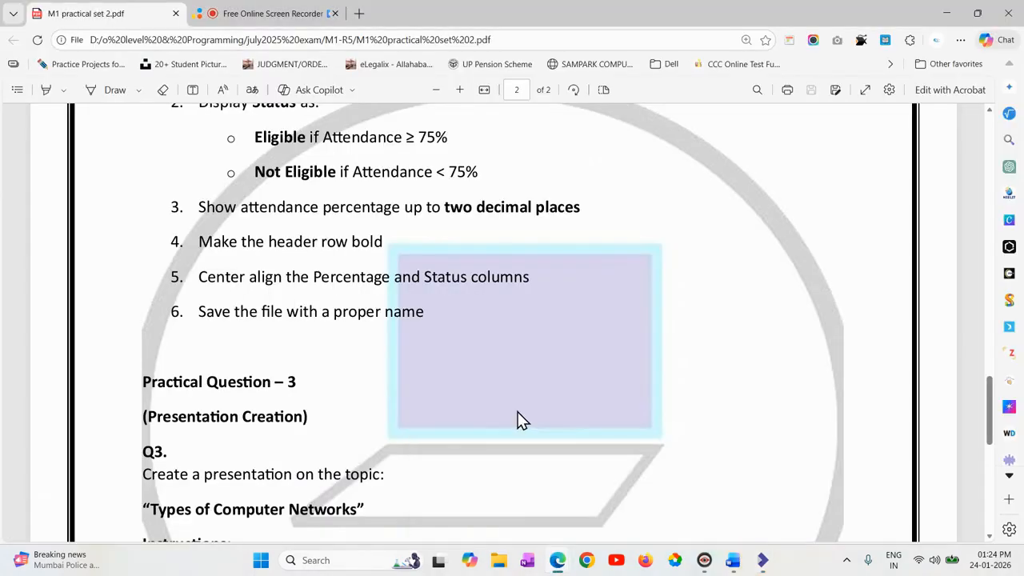
scroll(519, 421, down, 3)
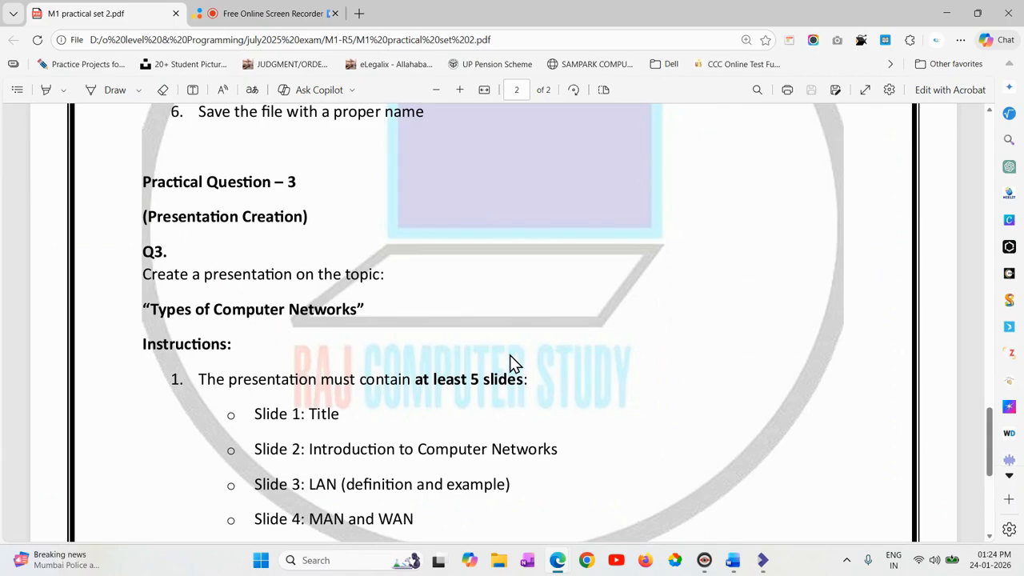
scroll(515, 362, down, 1)
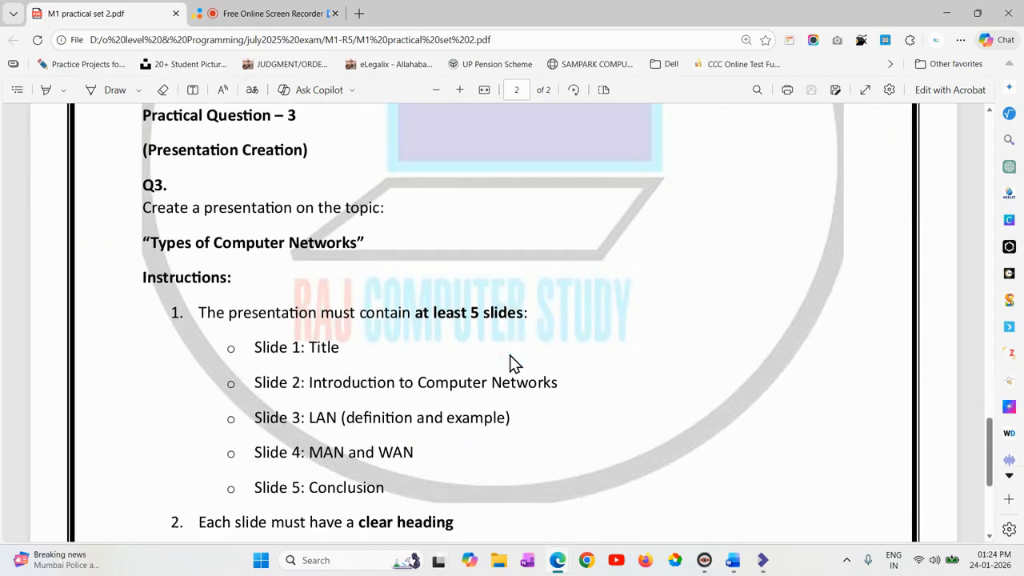
scroll(515, 362, down, 1)
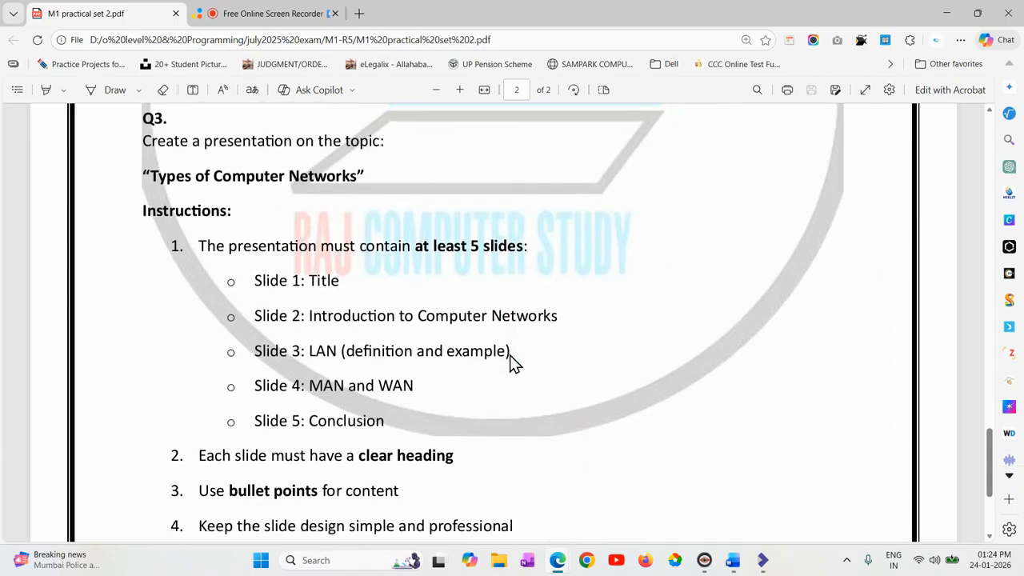